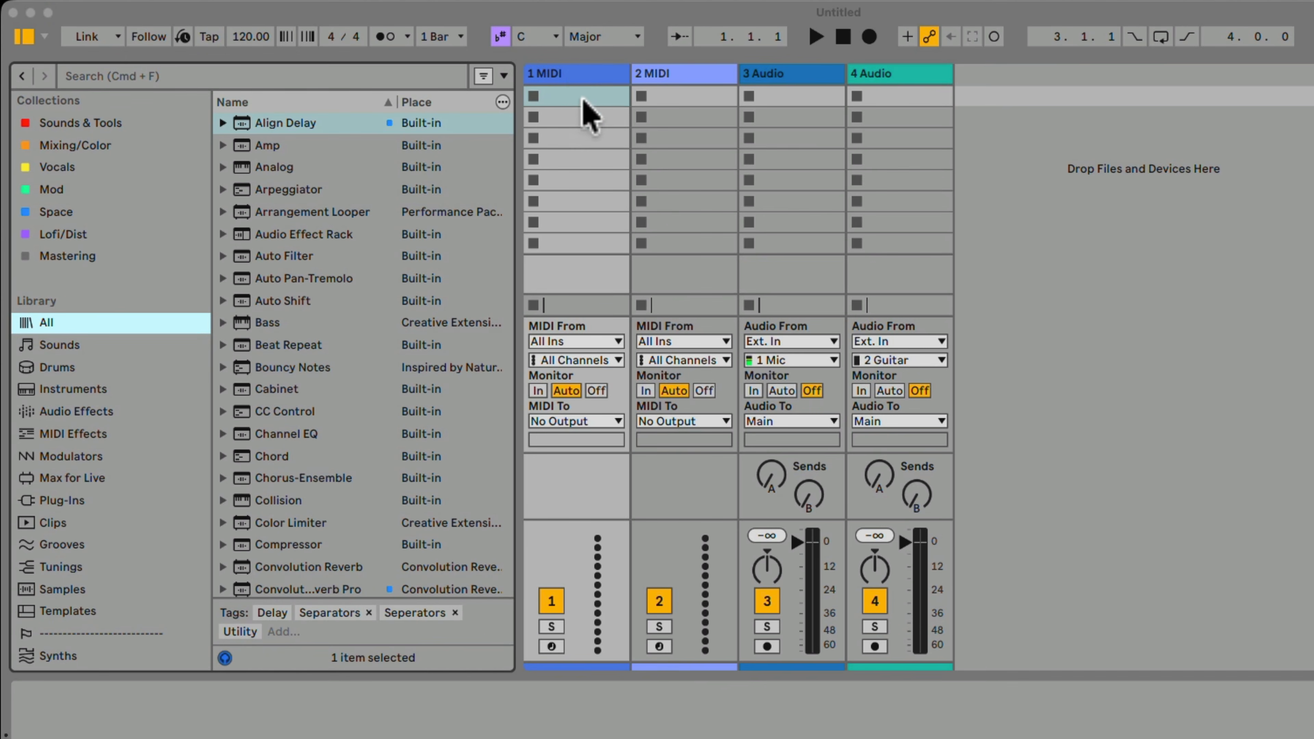
Delete the two MIDI tracks from the set.
left_click(449, 60)
key("Delete")
key("Delete")
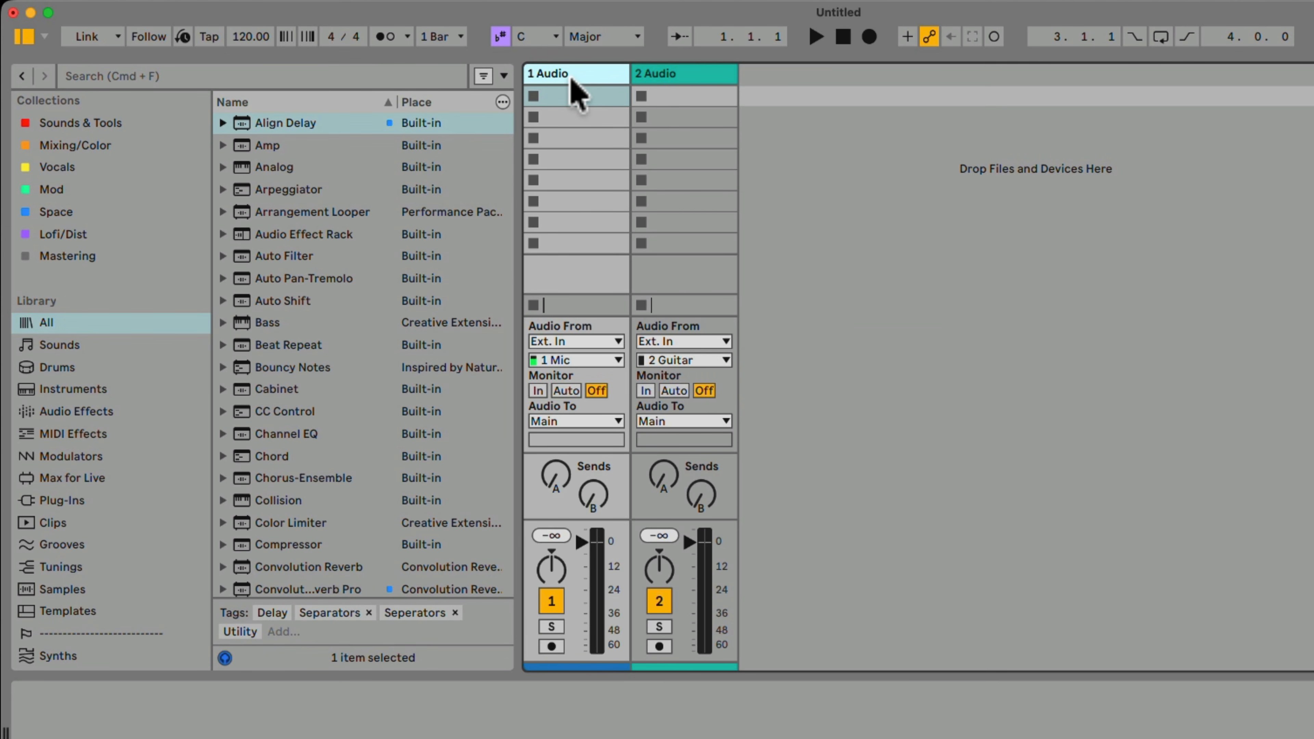
Rename the first audio track as Vocals and the second audio track as Guitar.
right_click(576, 92)
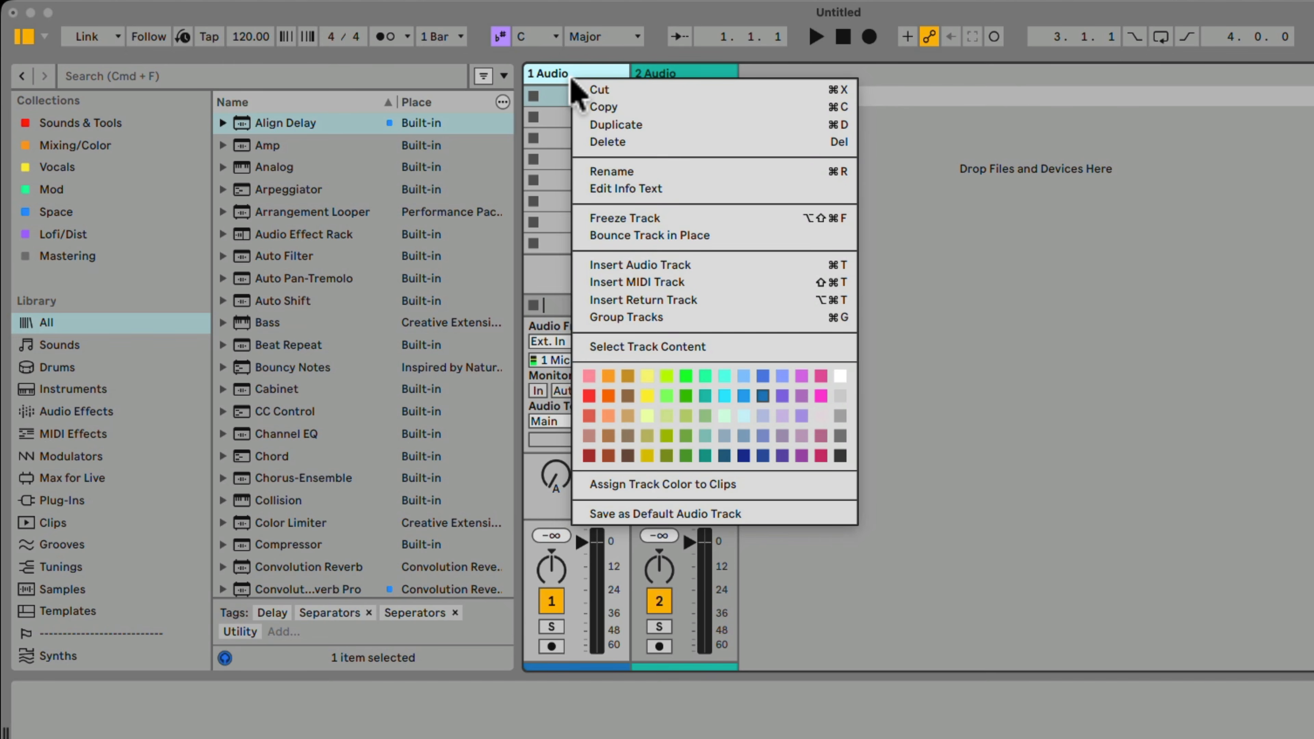
left_click(610, 172)
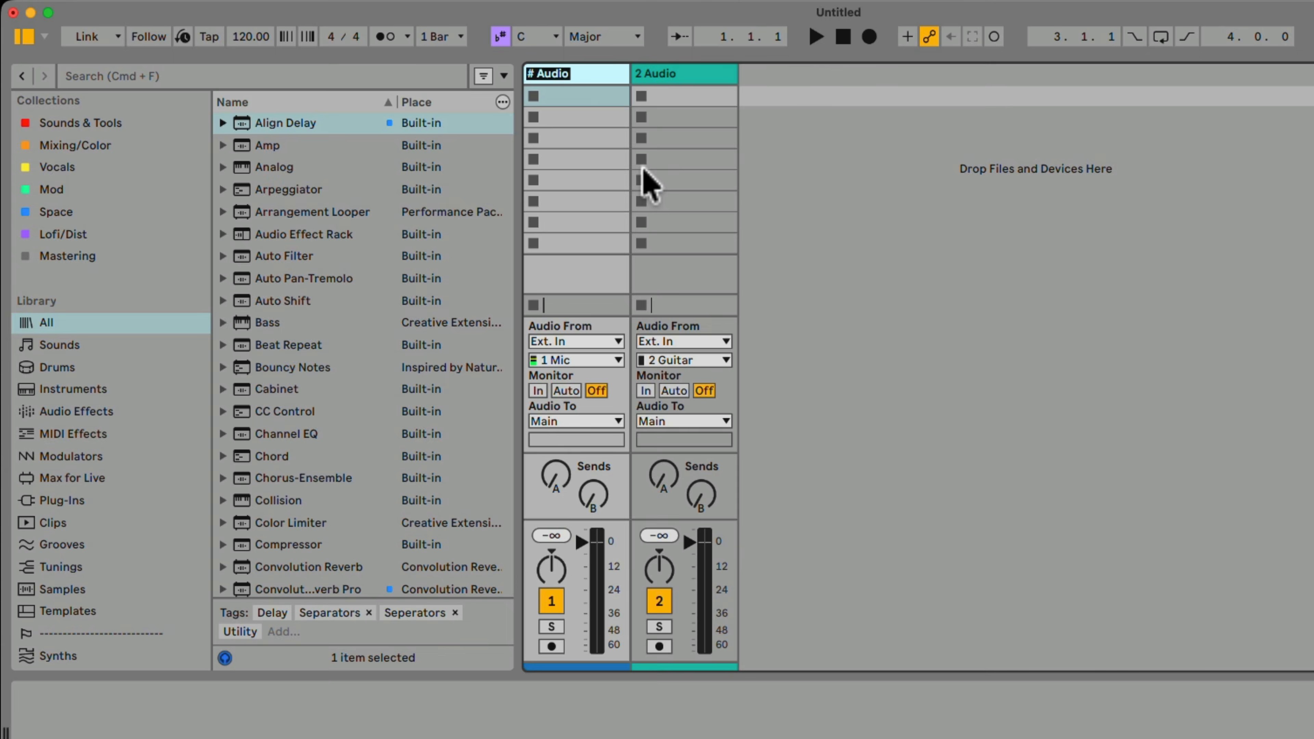
type("Vocals")
left_click(675, 78)
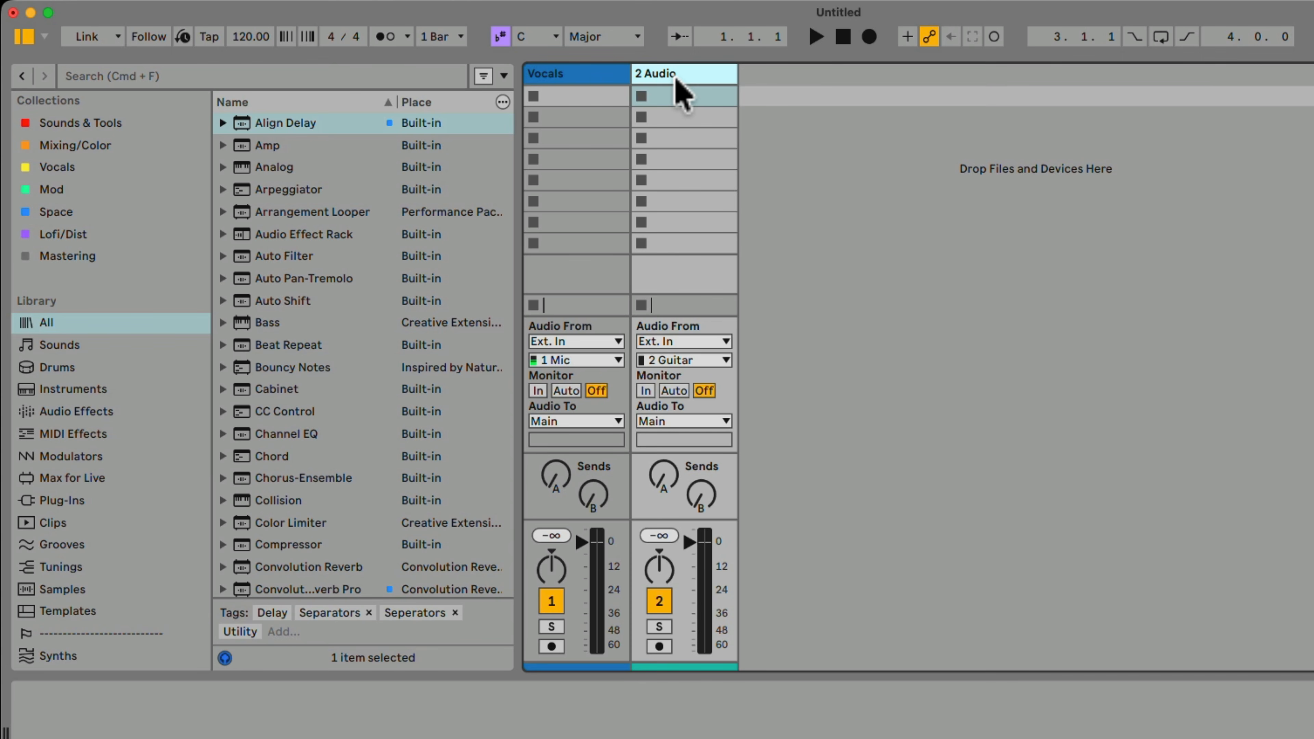
key("super+r")
type("G")
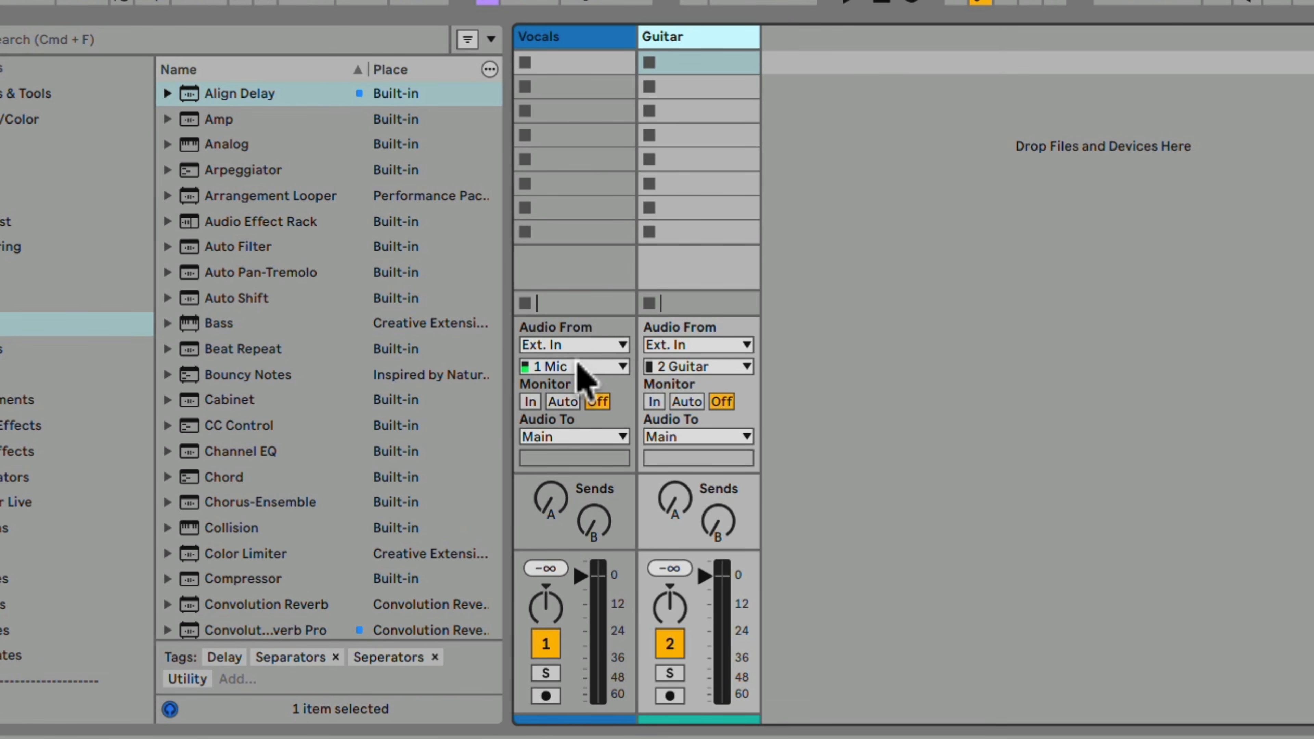
Check the input channel choices of the Vocals and Guitar tracks and set both tracks' monitoring to Auto.
left_click(578, 365)
left_click(578, 365)
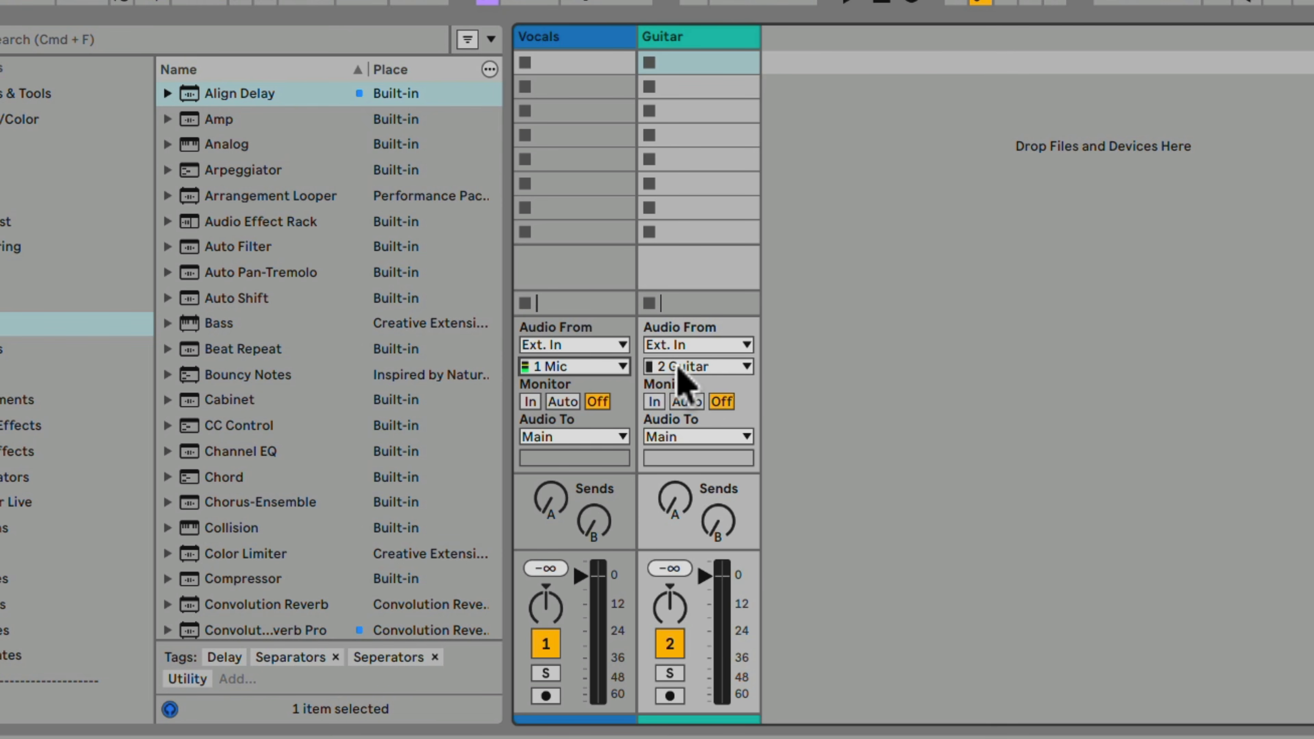
left_click(695, 367)
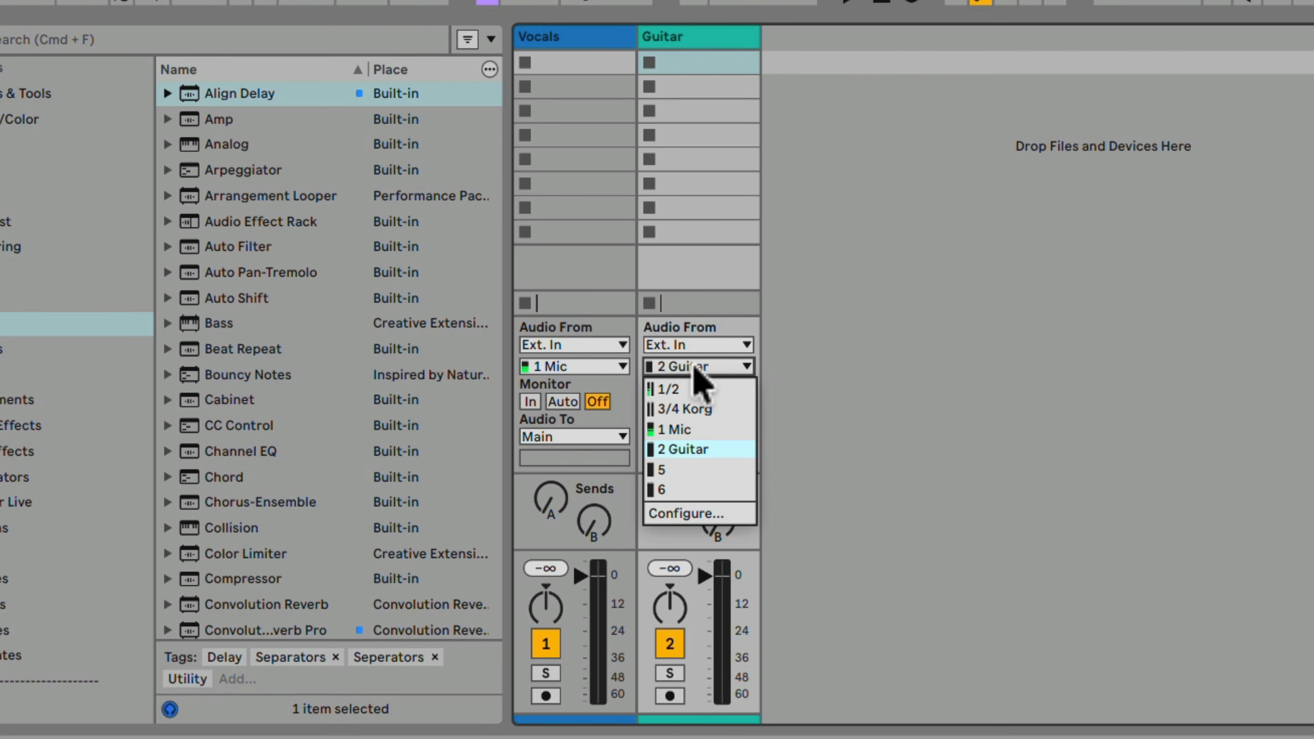
left_click(694, 365)
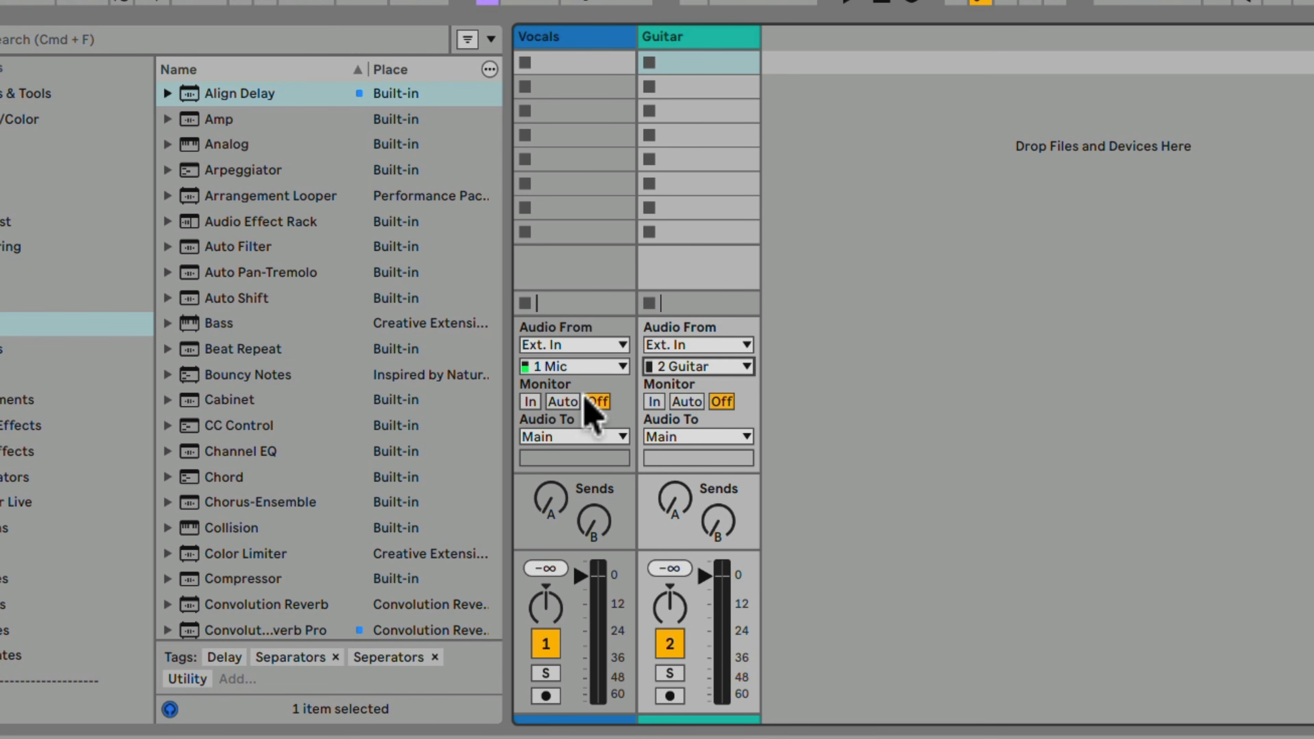
left_click(564, 402)
left_click(689, 402)
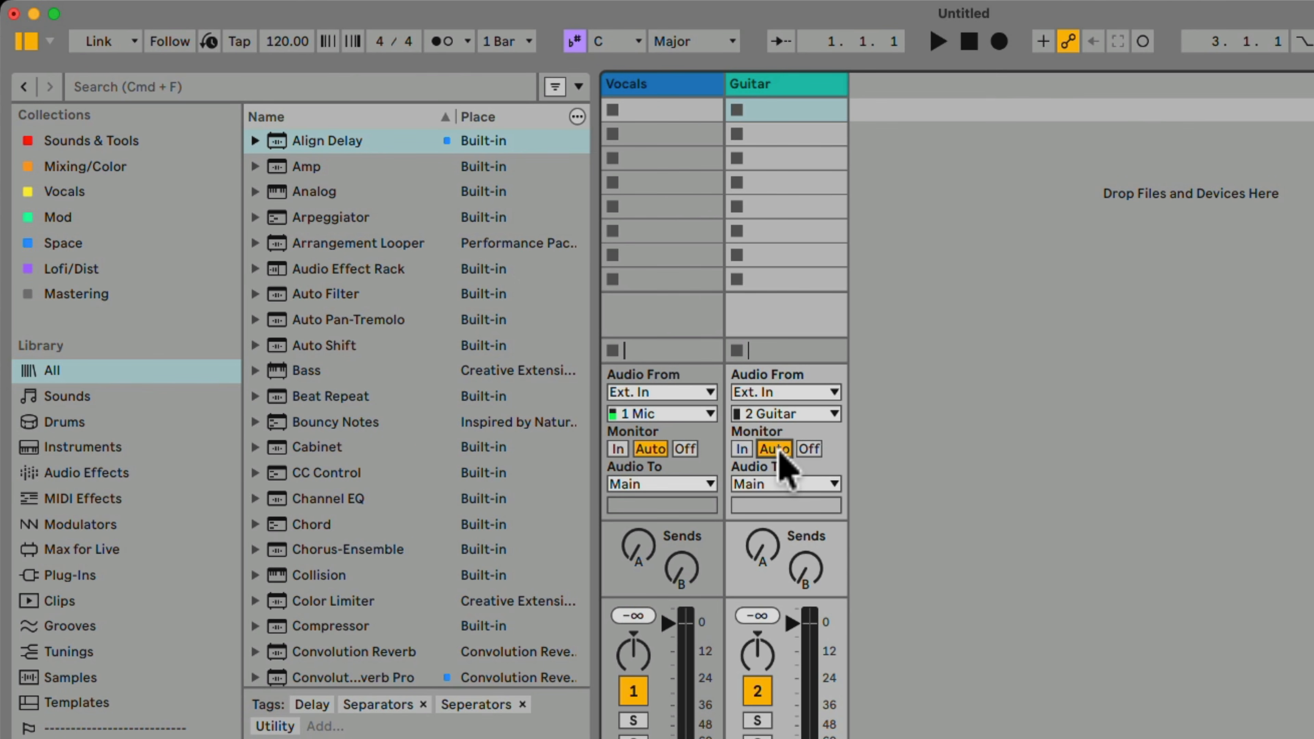
Search the audio effects for "vocal strip" and load Vocal Strip Complete.adg onto the Vocals track.
left_click(88, 476)
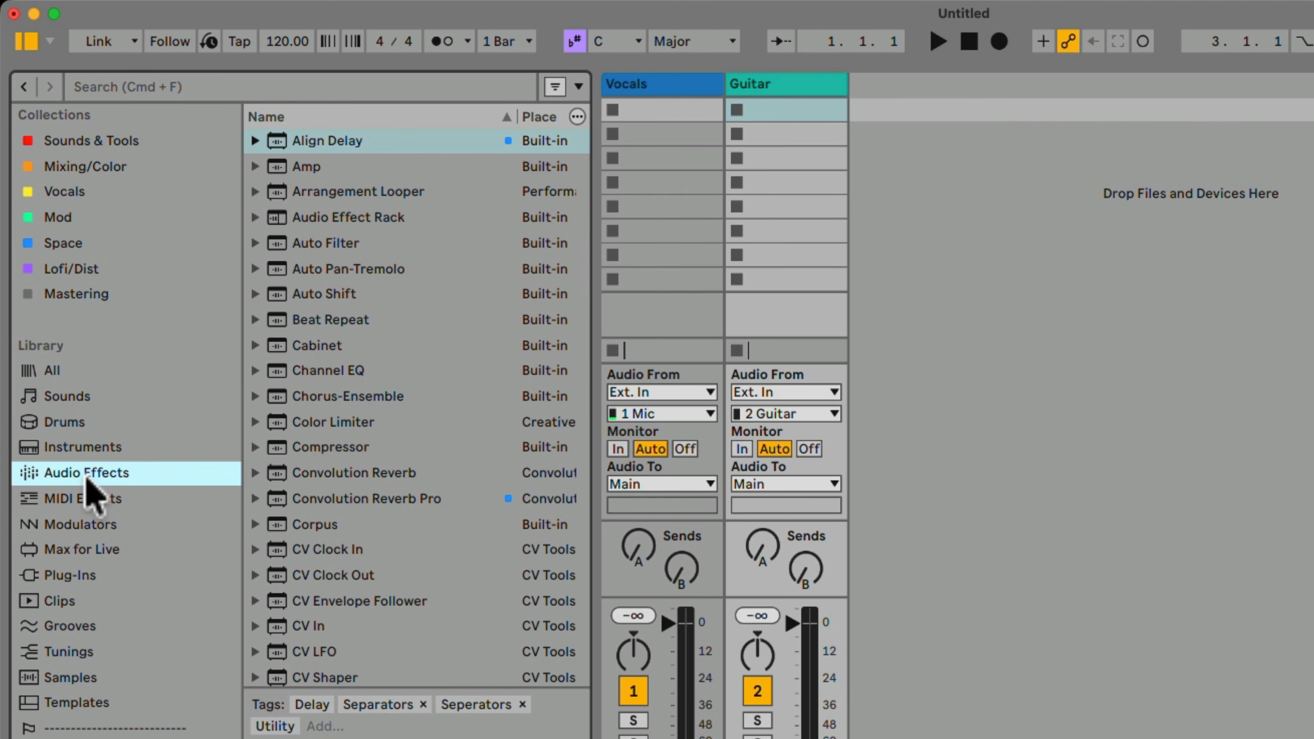
left_click(149, 86)
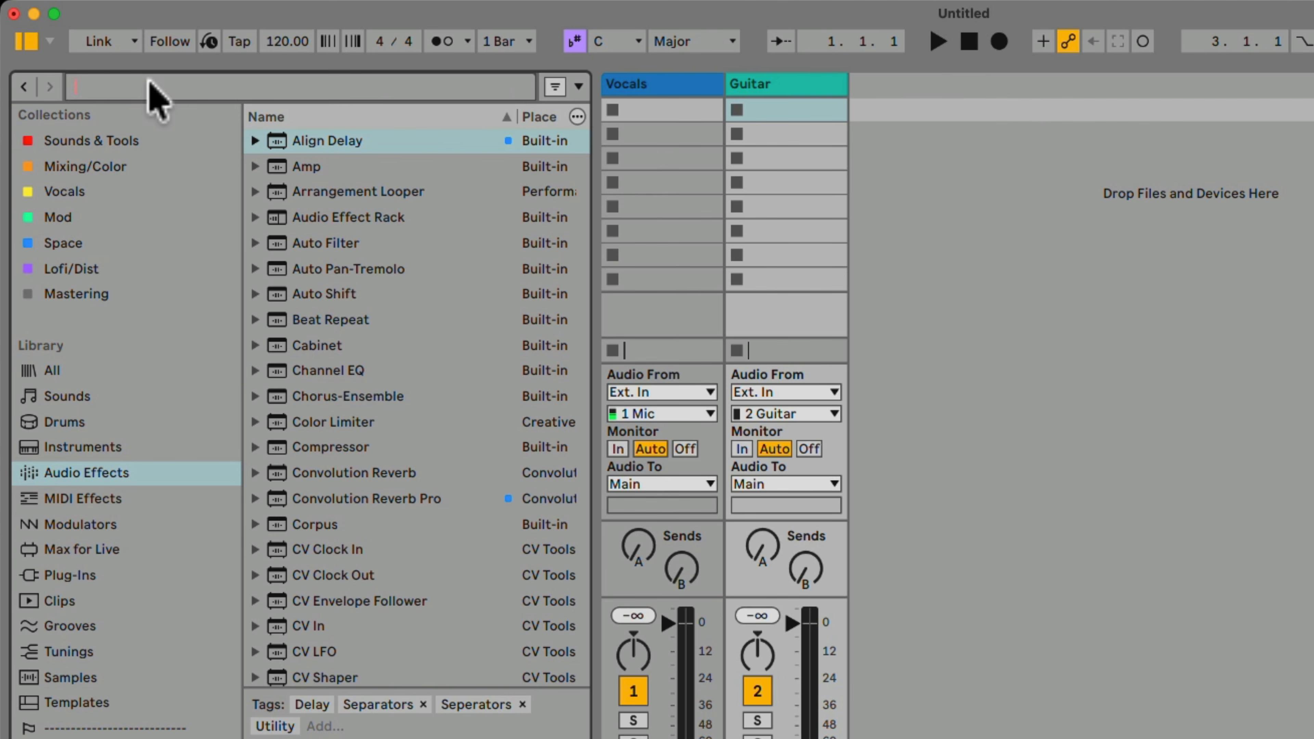
type("vocal strip")
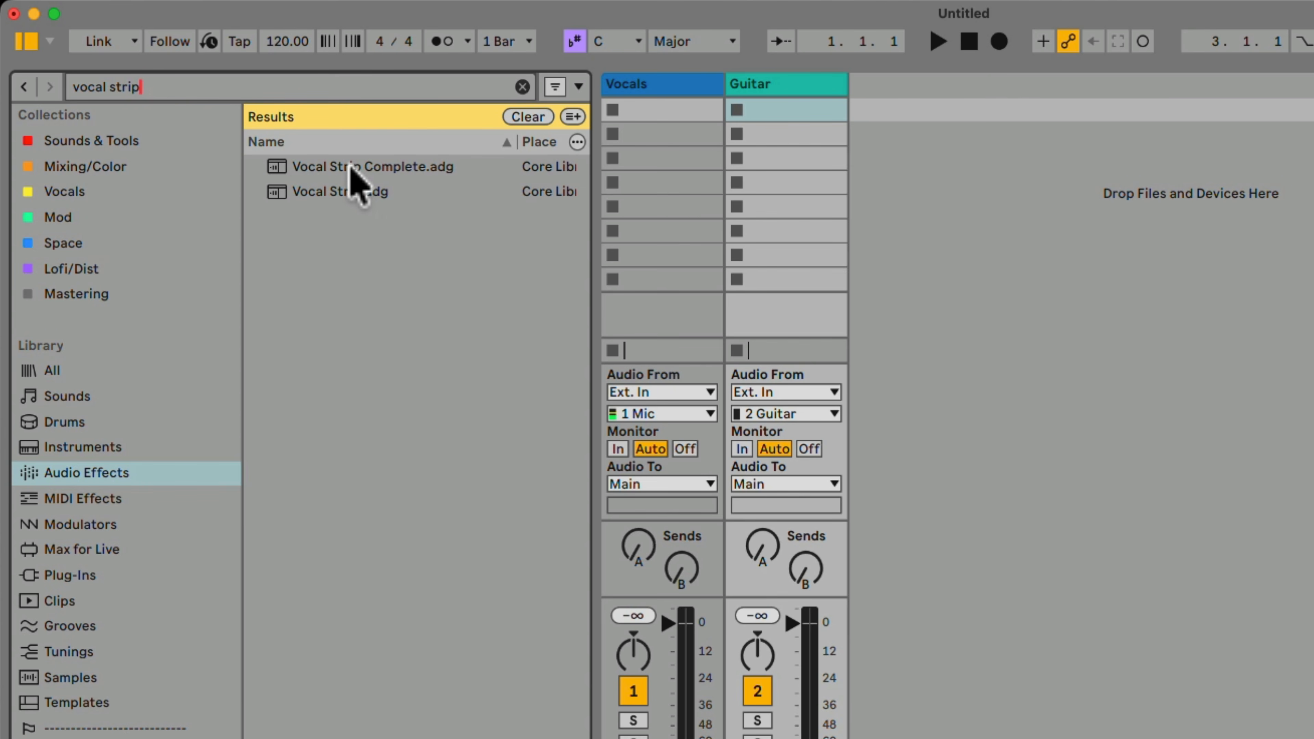
left_click_drag(338, 166, 667, 170)
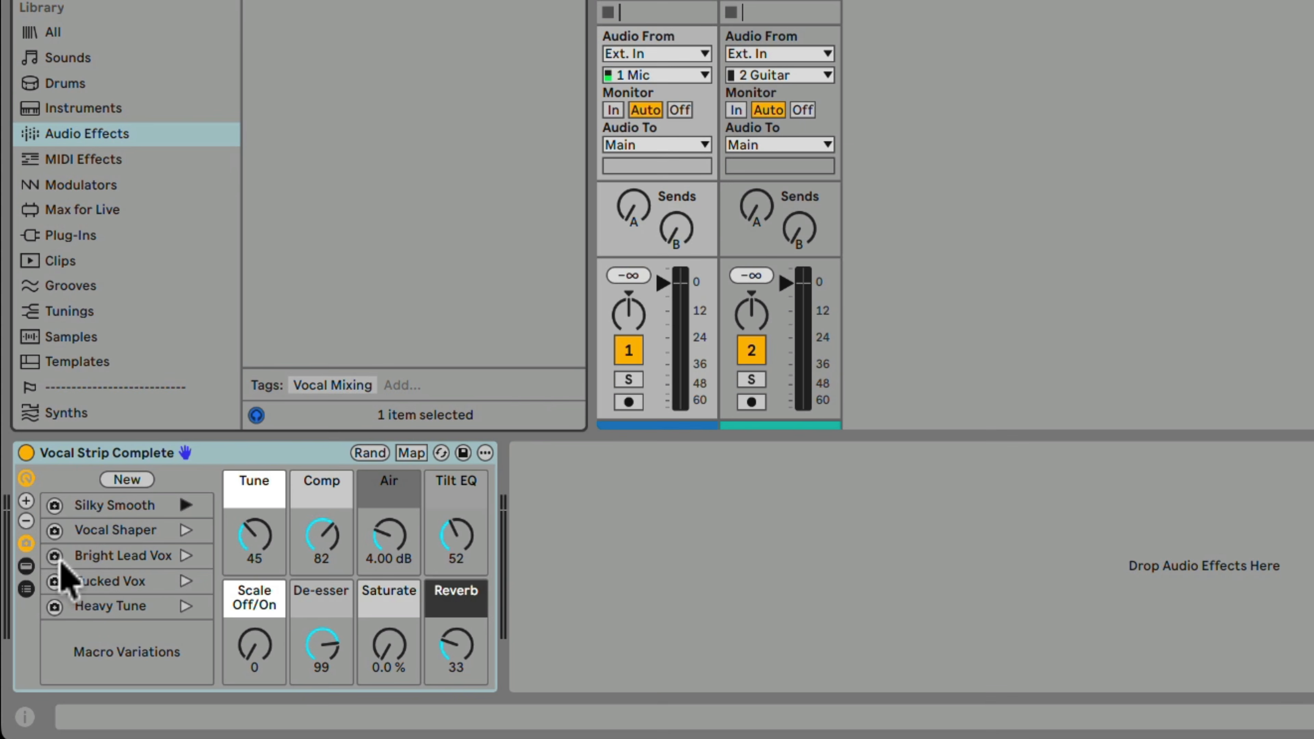
Enable Live Mode on the Auto Shift device inside the vocal rack and turn on Reduced Latency When Monitoring.
left_click(26, 565)
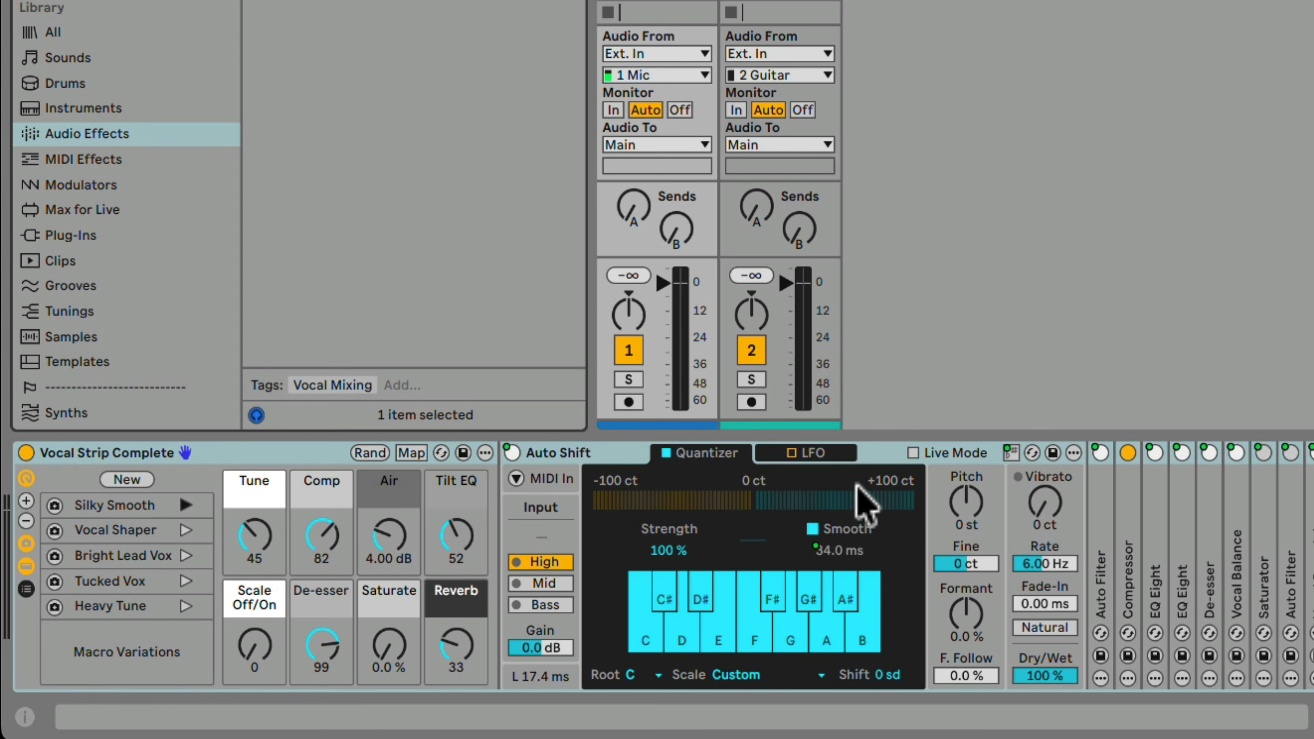
left_click(913, 453)
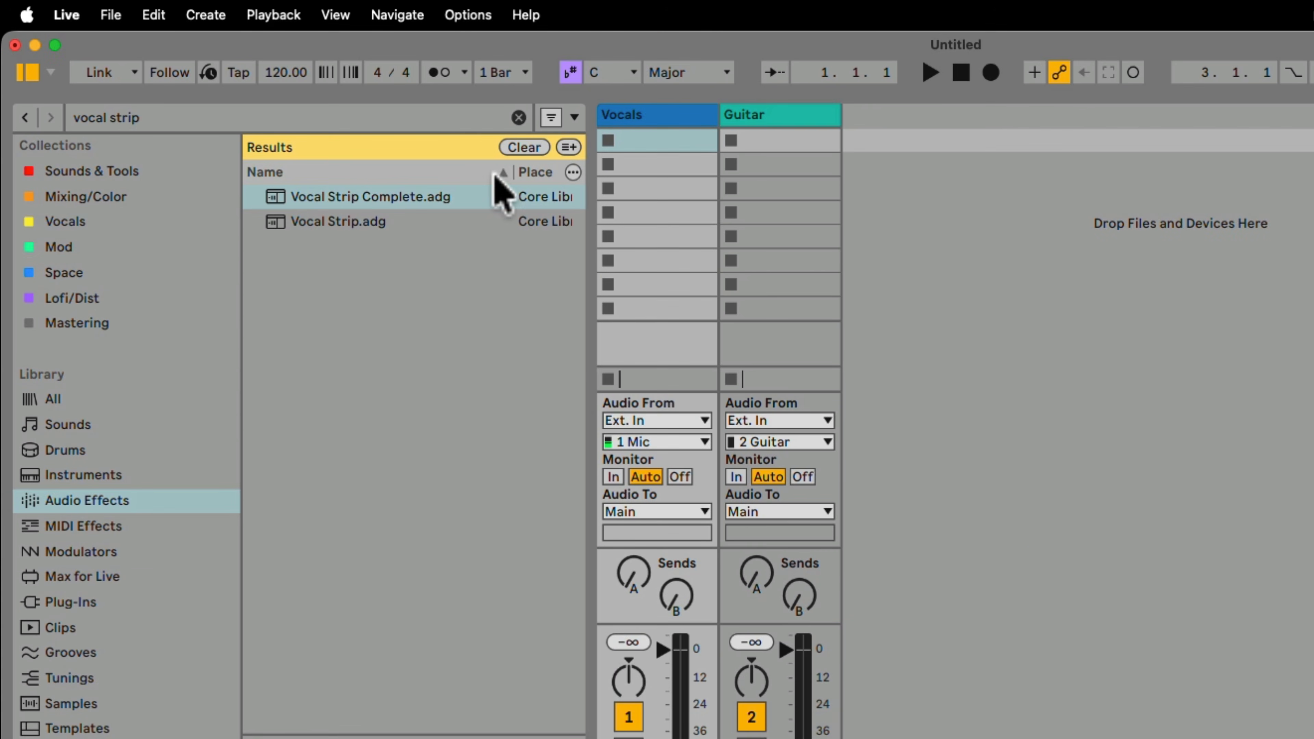
left_click(460, 15)
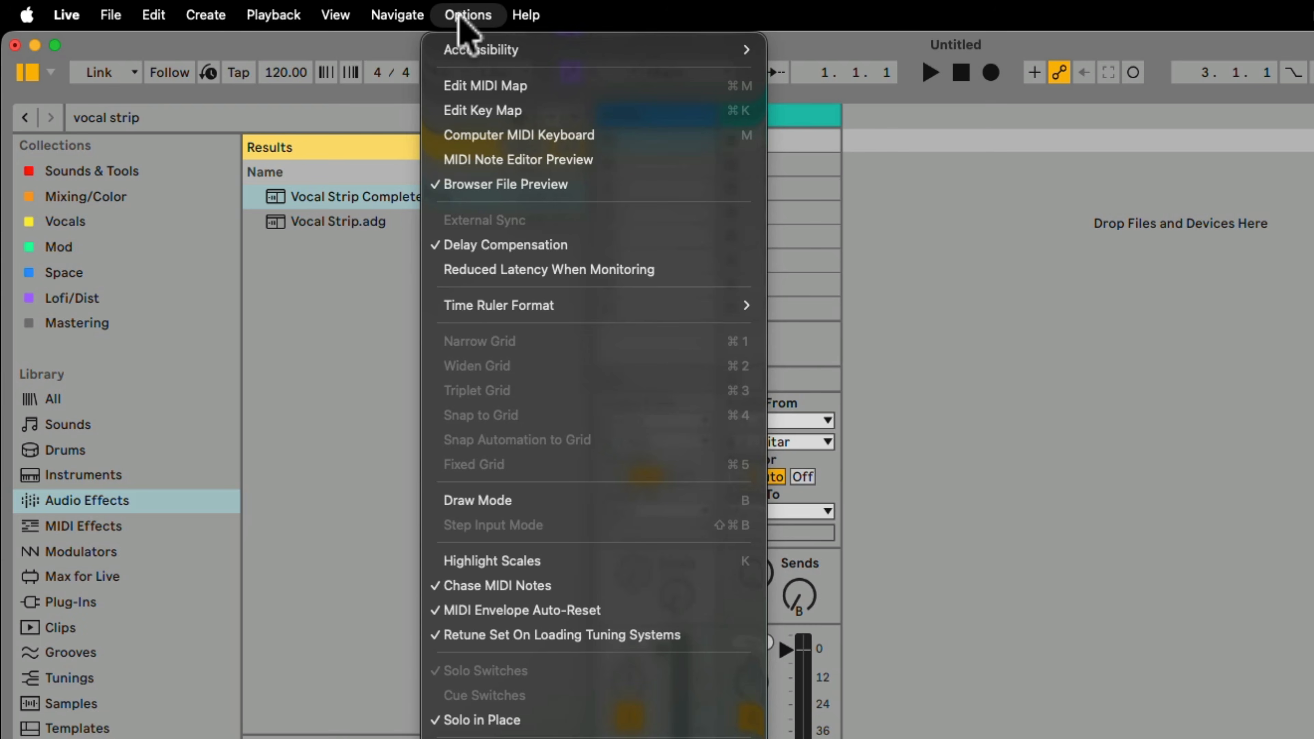
left_click(531, 271)
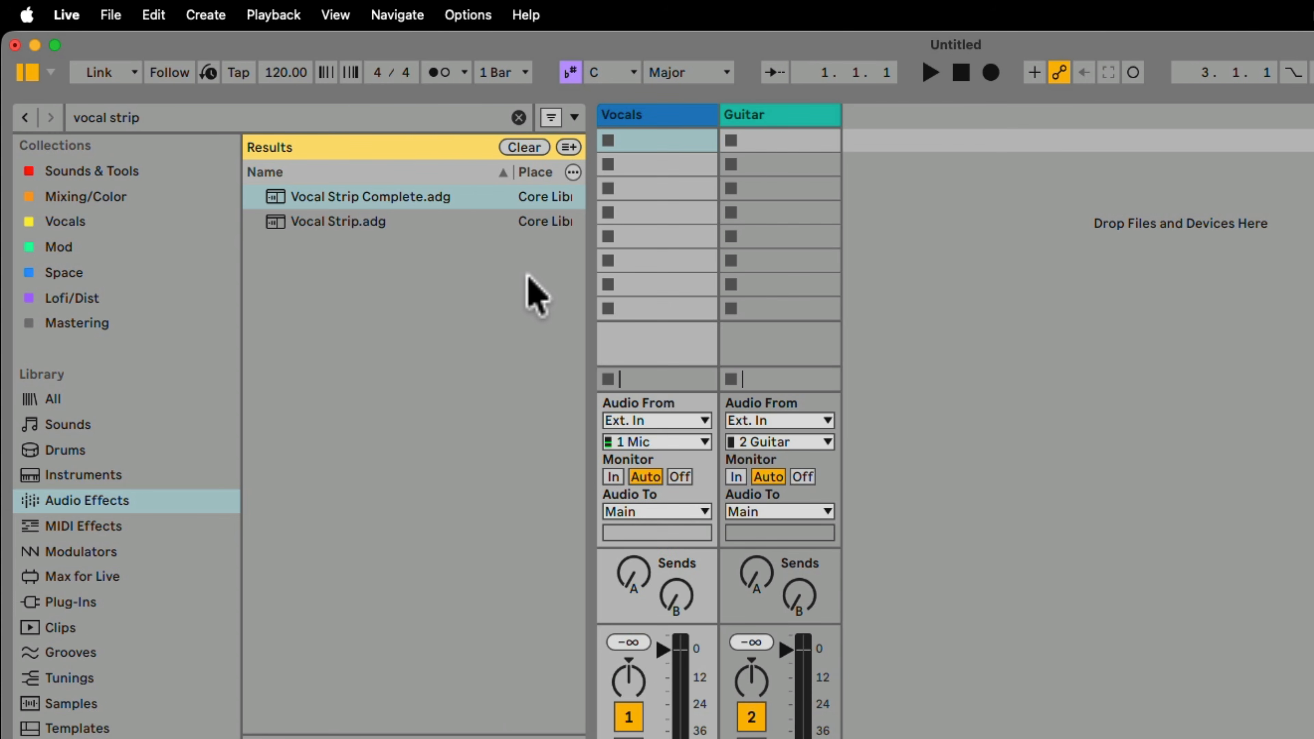
Review the Buffer Size options in the audio settings and close the settings.
left_click(71, 16)
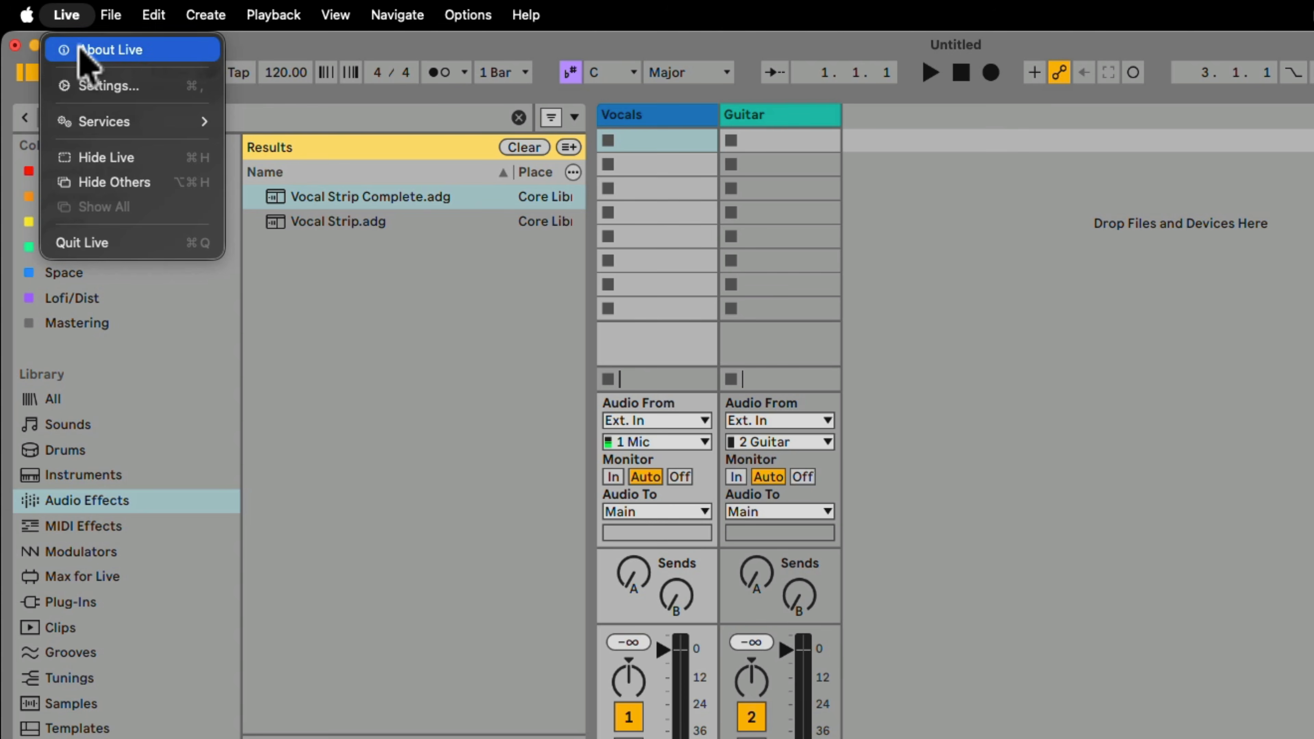
left_click(87, 84)
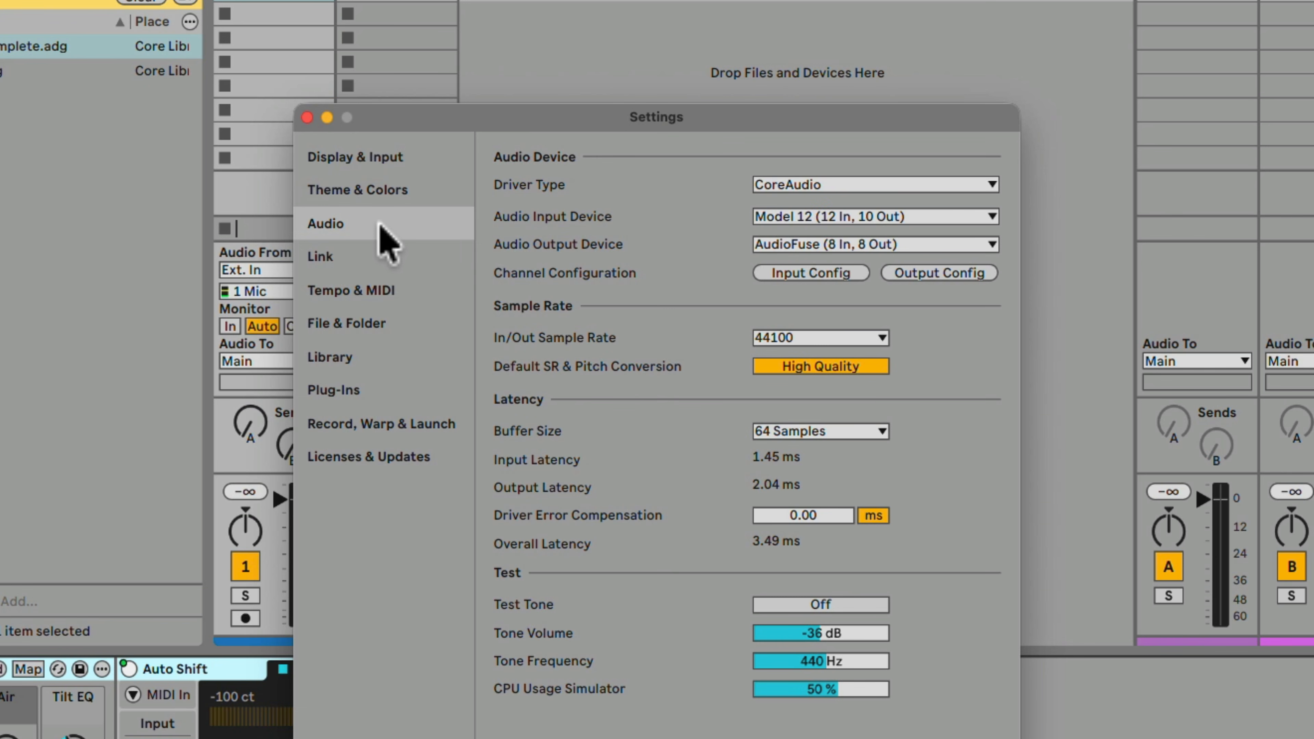
left_click(784, 429)
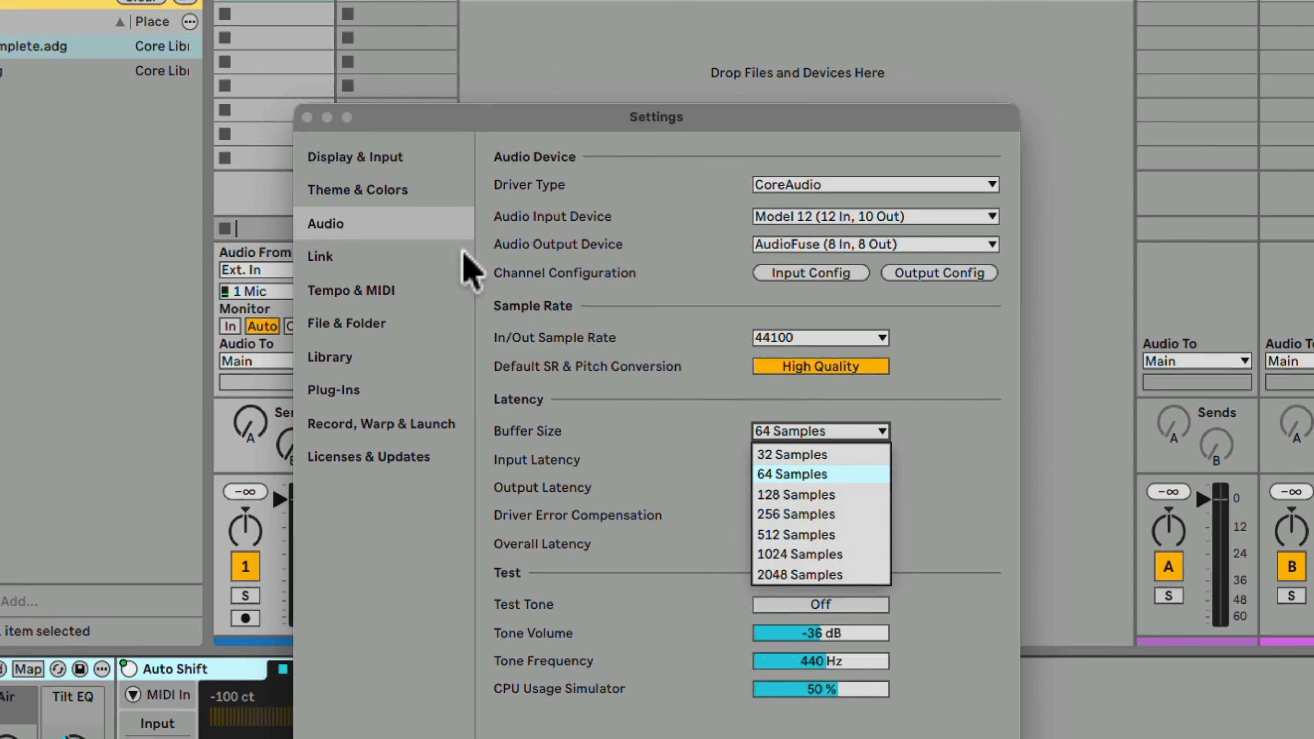
left_click(307, 117)
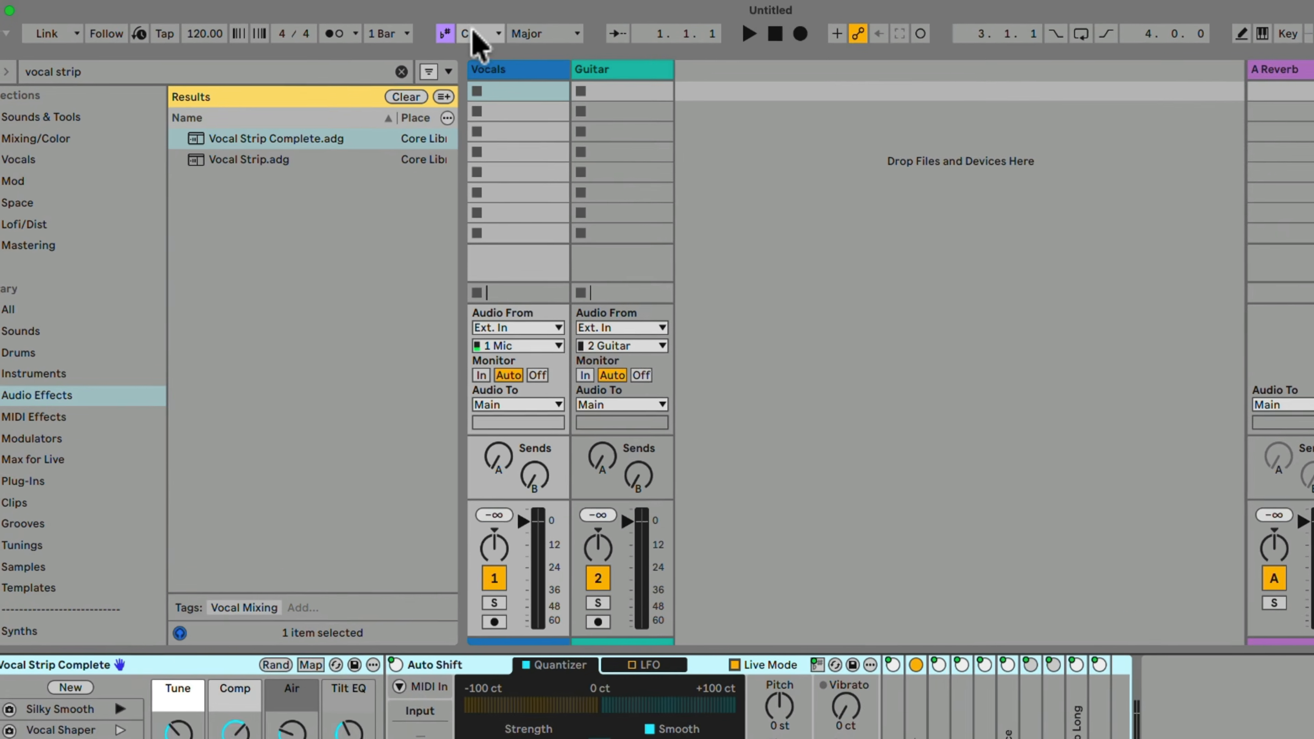
Set the scale's root note to E and recall the Tucked Vox variation in the vocal rack.
left_click(419, 26)
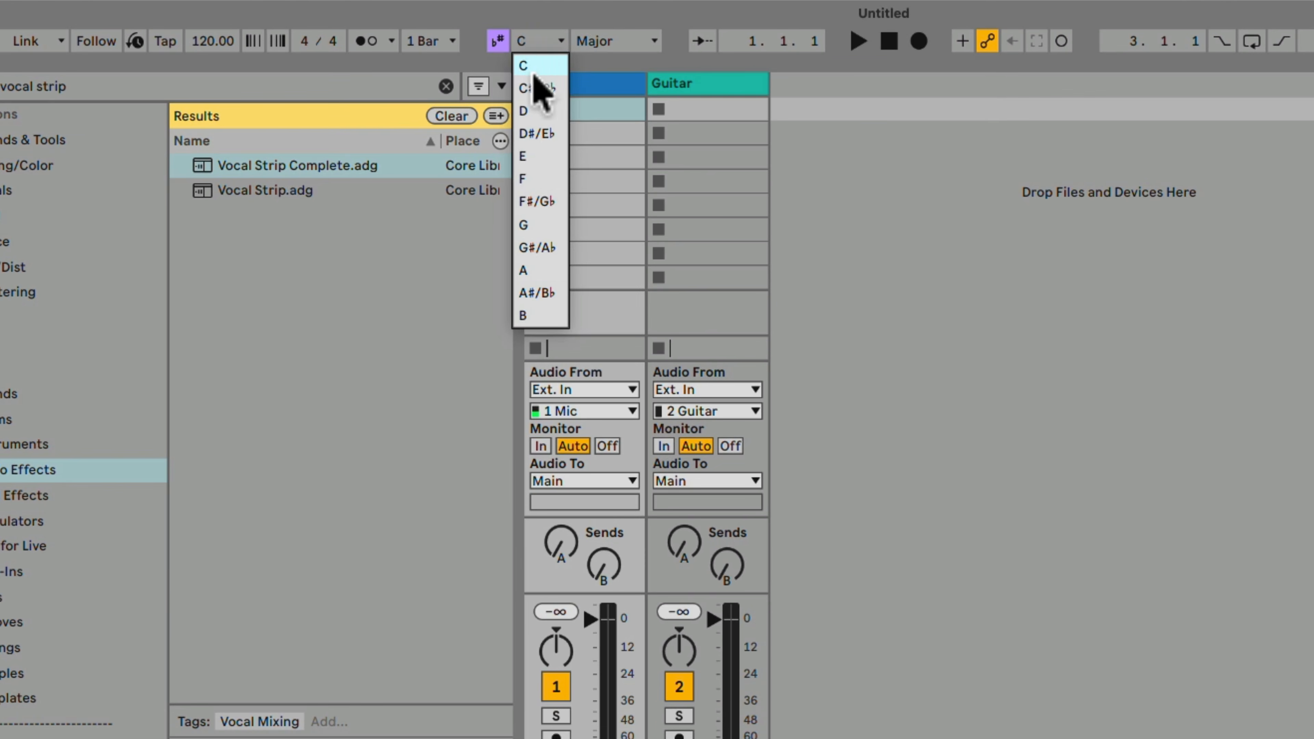
left_click(546, 158)
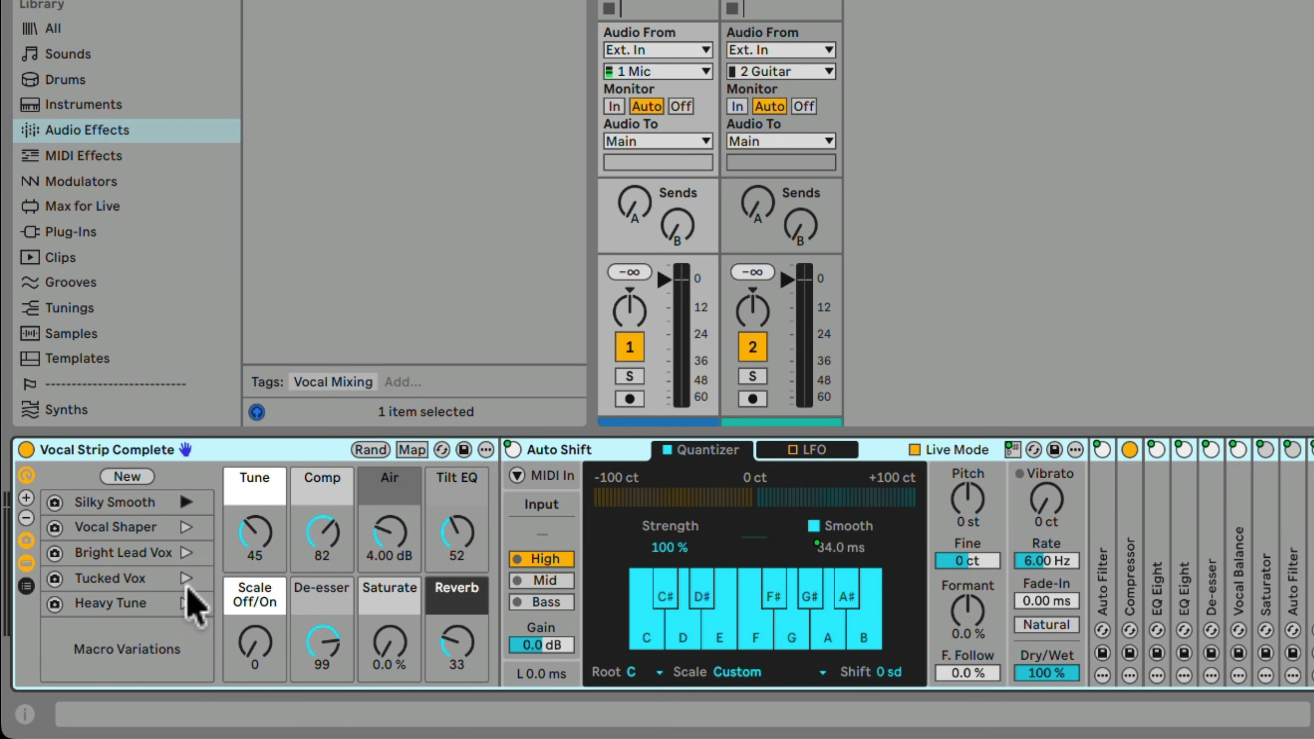
left_click(186, 579)
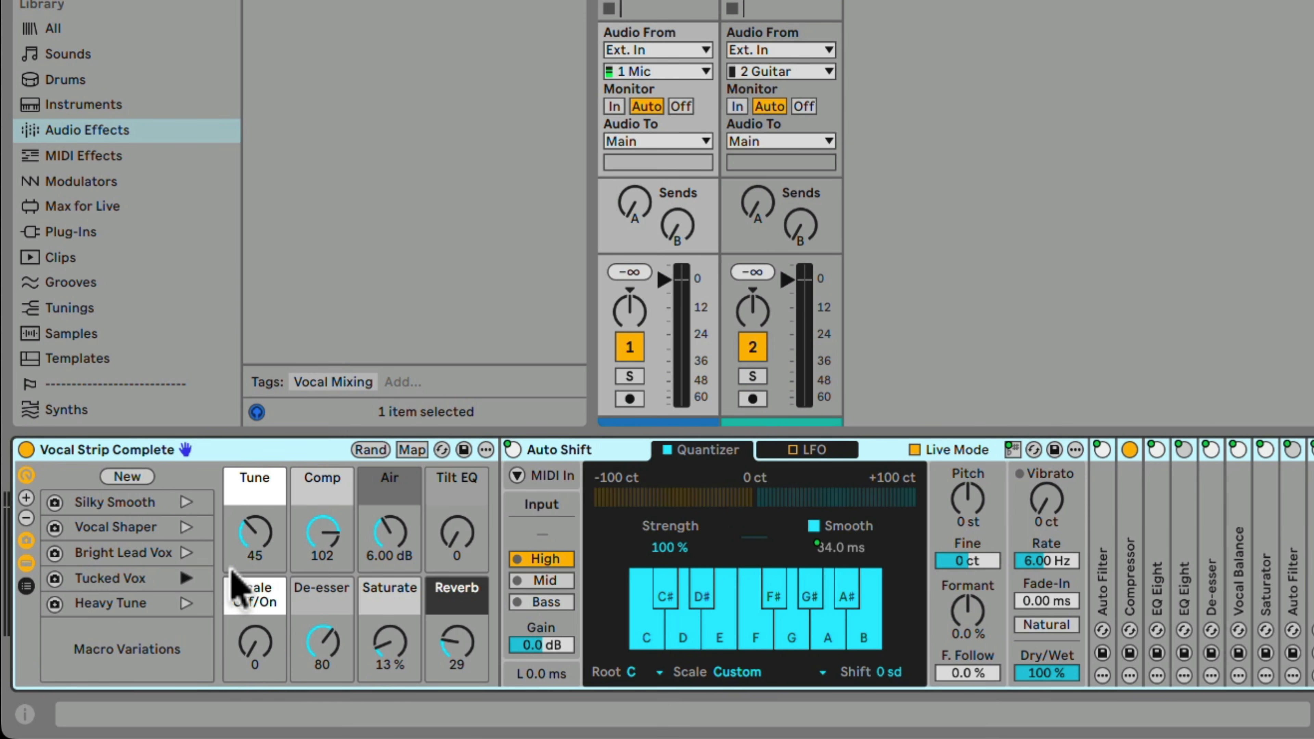
Set the vocal rack's Tune macro to 110 and Scale Off/On to 127, and raise its Reverb macro.
left_click_drag(255, 537, 255, 473)
left_click_drag(261, 650, 261, 575)
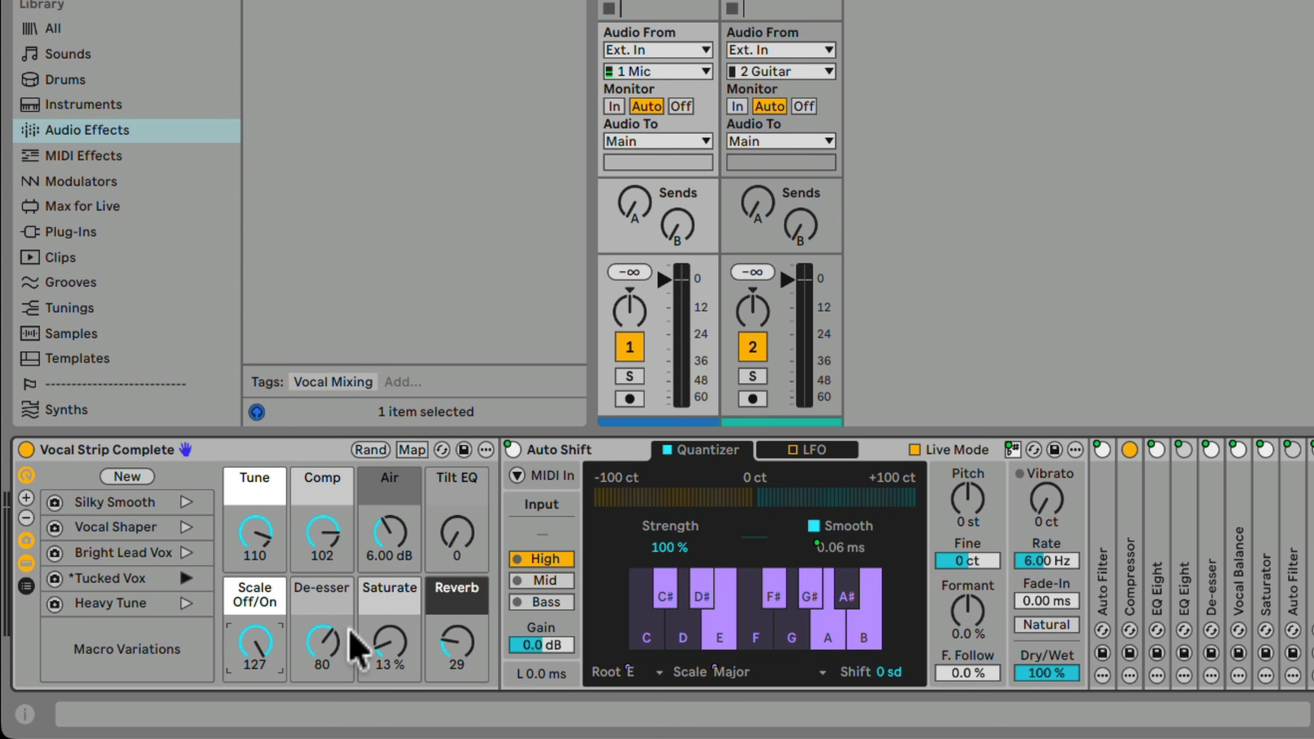
left_click_drag(458, 648, 458, 615)
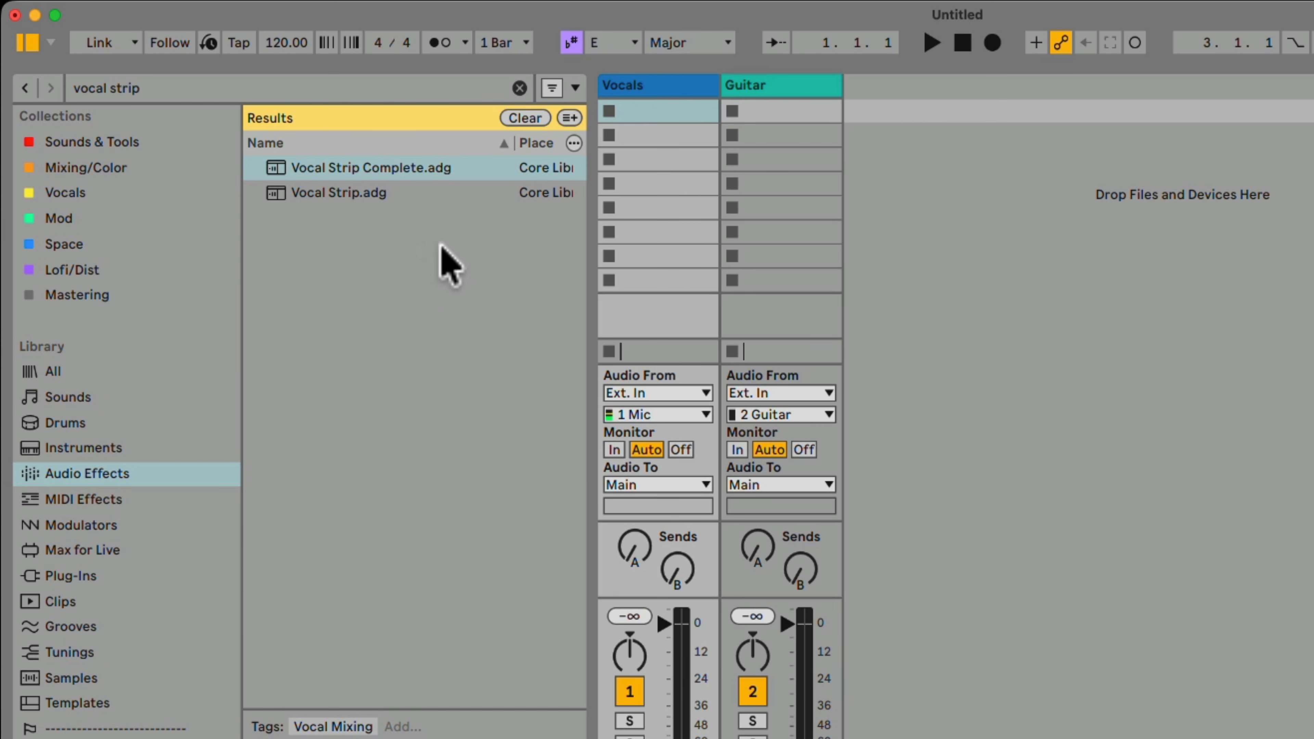
Search for "guitar stack", load Guitar Amp Stack.adg onto the Guitar track and recall its Dreamy variation.
left_click(525, 119)
left_click(208, 87)
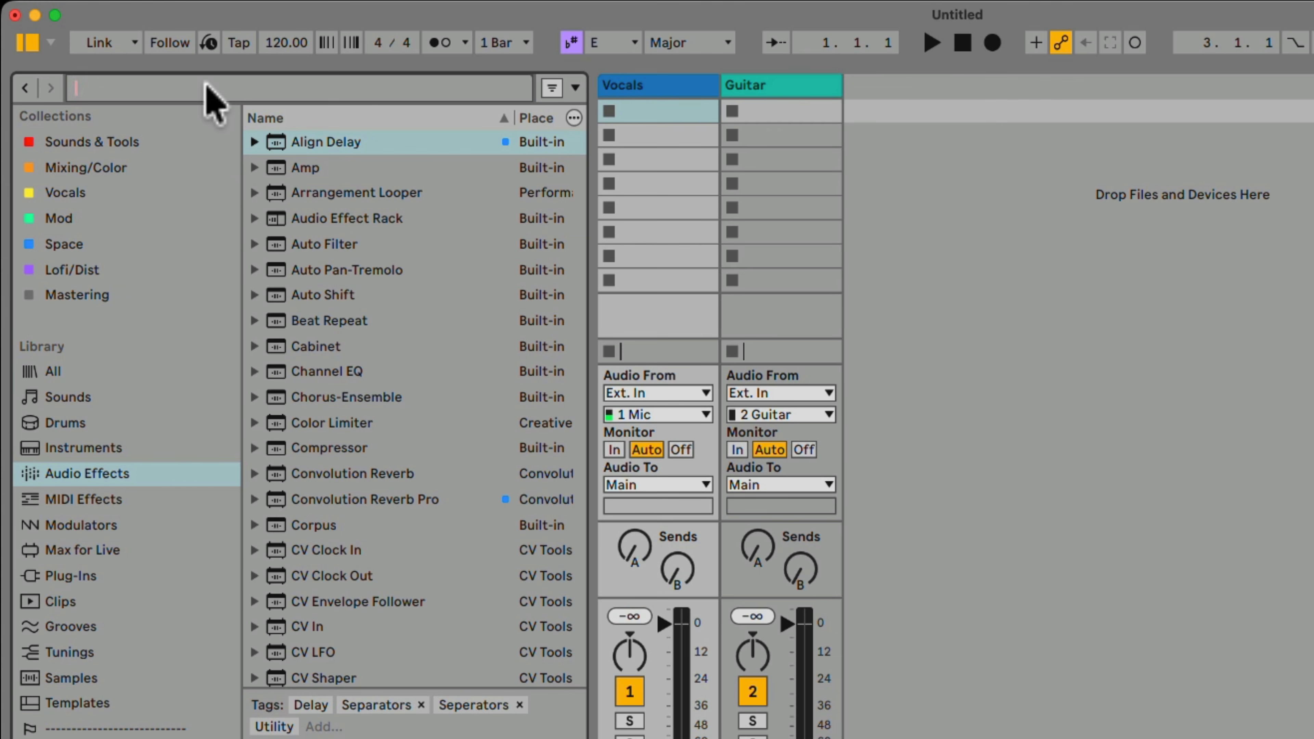
type("guitar stack")
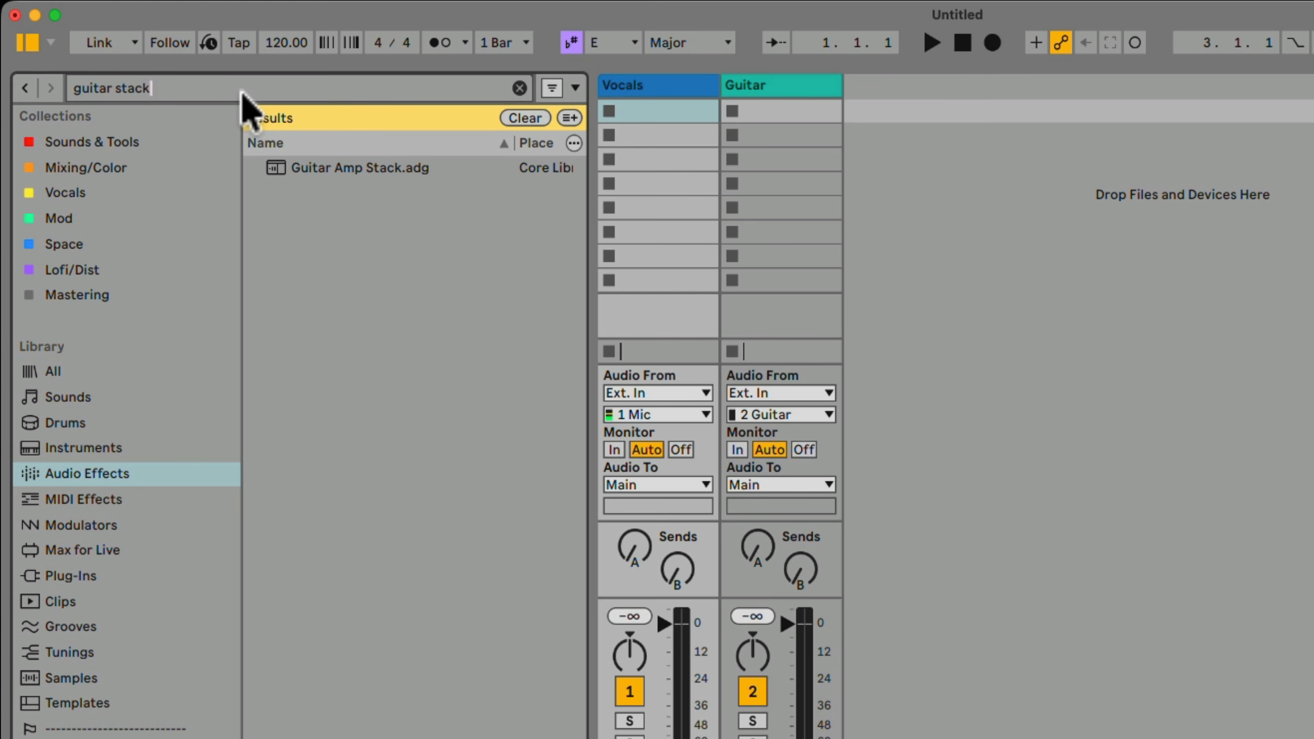
left_click_drag(338, 169, 761, 181)
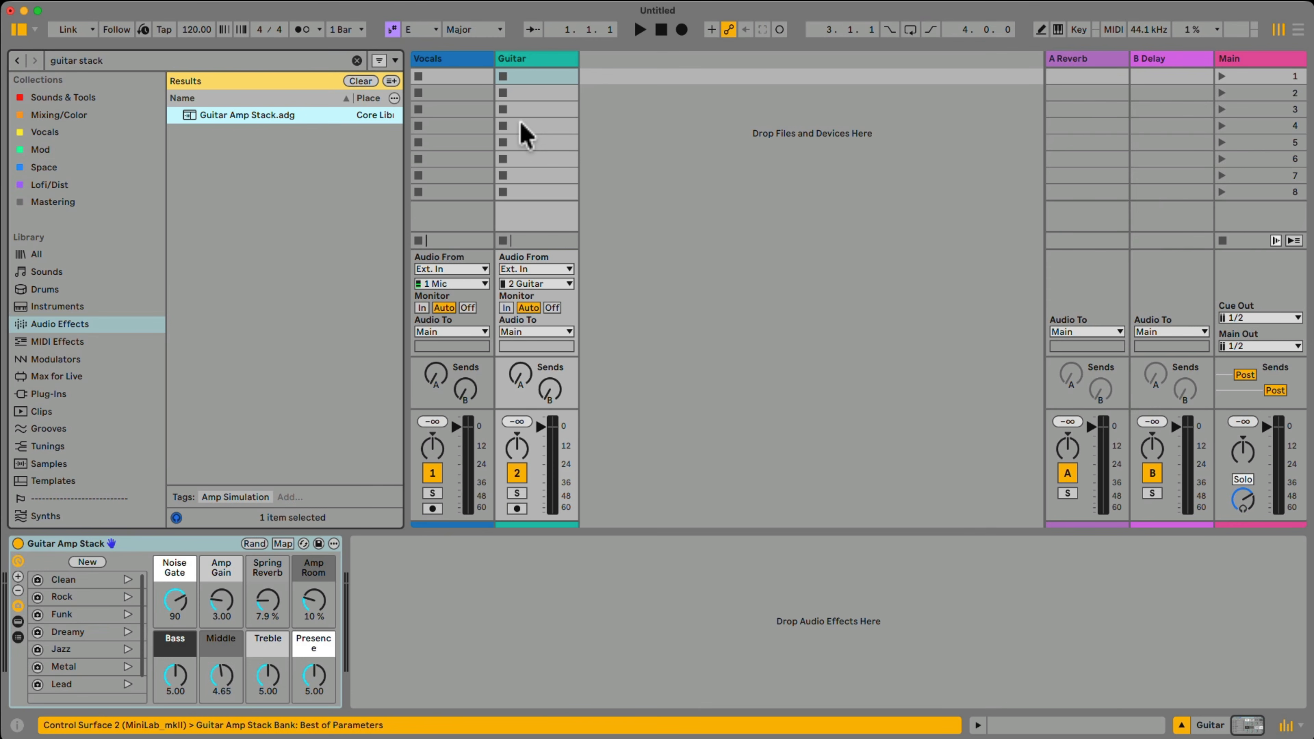
left_click(128, 632)
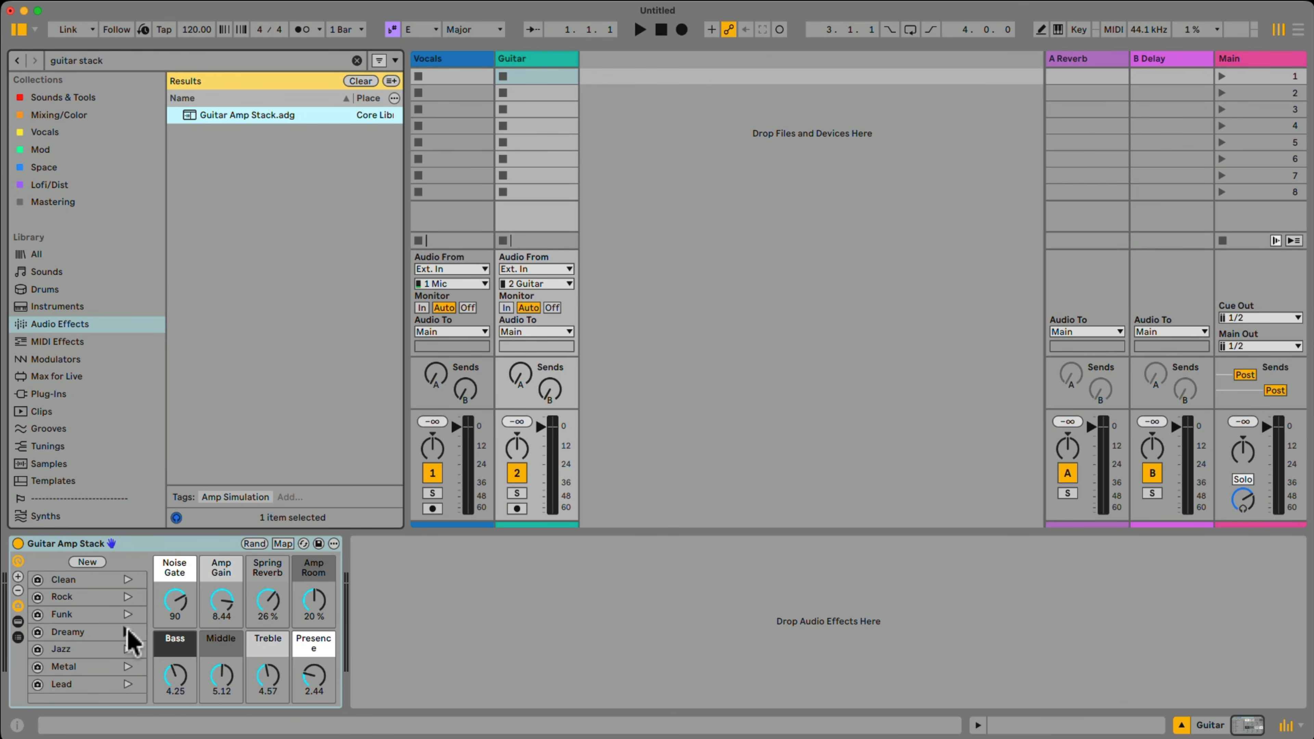
Clear the browser search and add the Echo effect to the Guitar track after the amp stack.
left_click(349, 81)
scroll(223, 266, "down", 3)
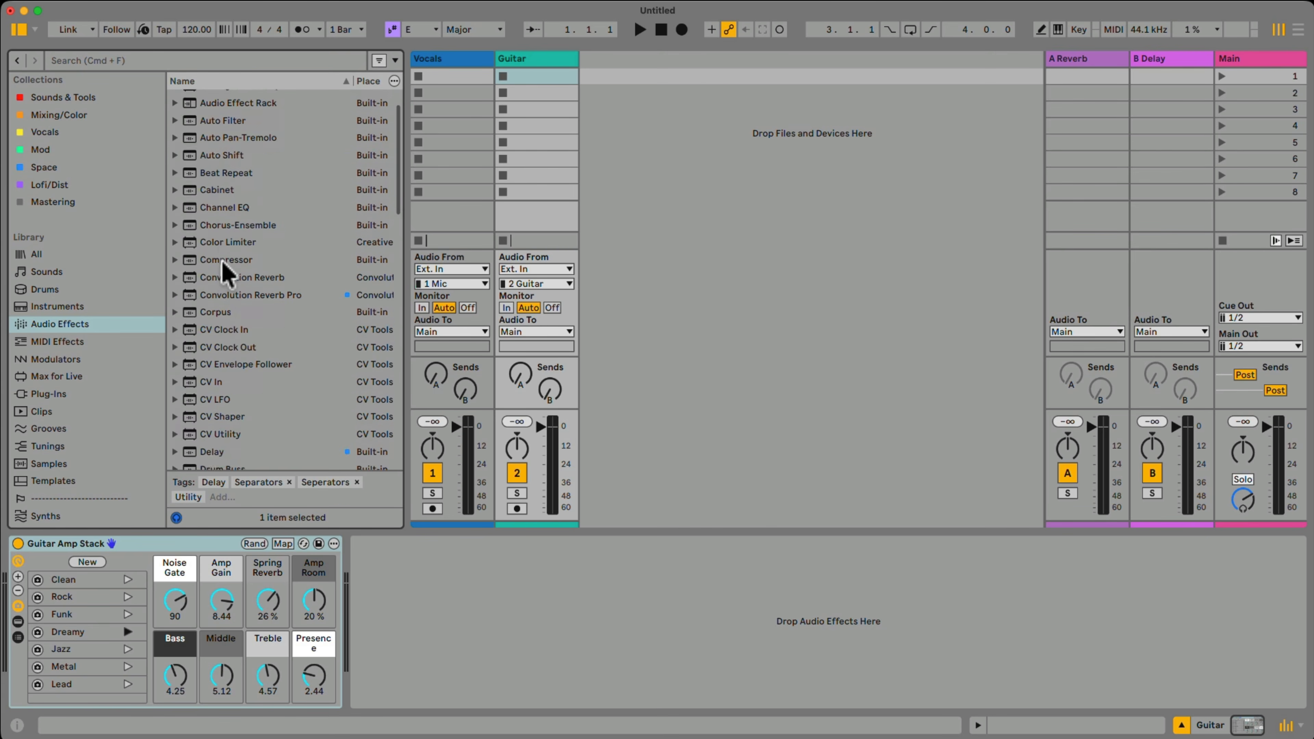
scroll(223, 267, "down", 3)
double_click(212, 330)
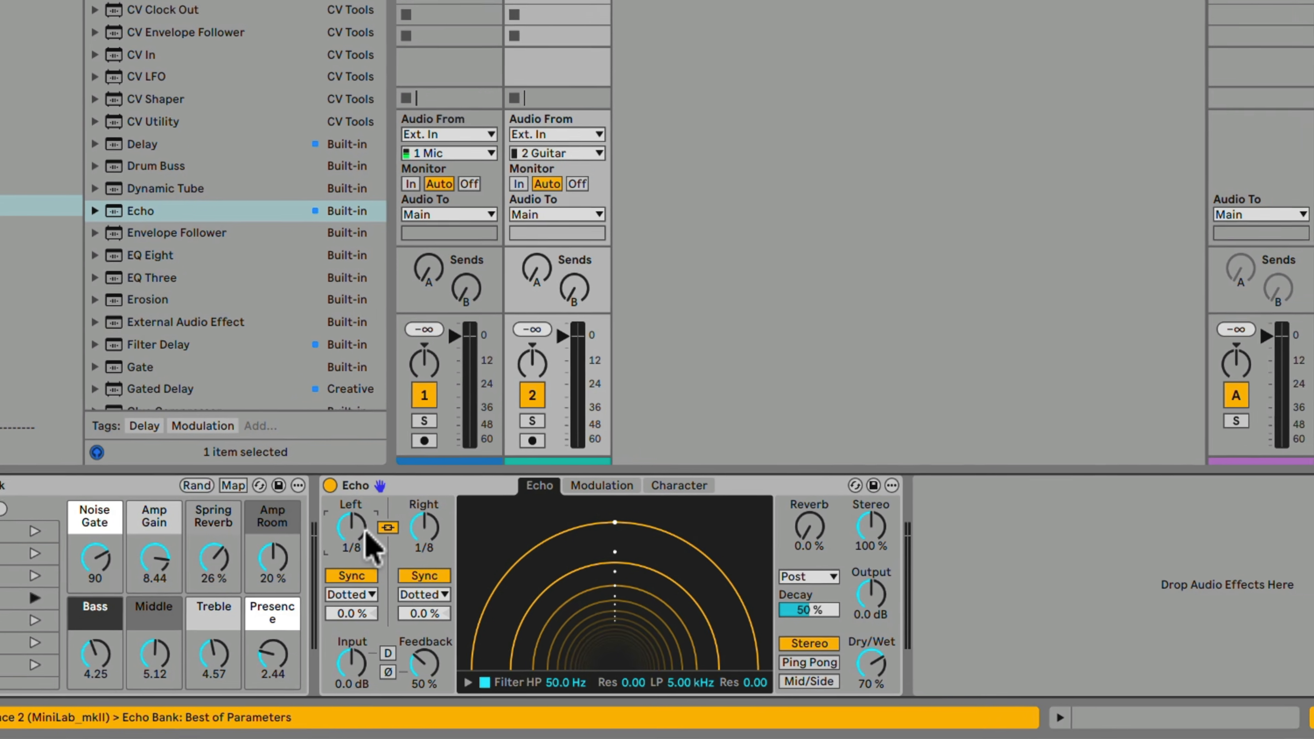
Set Echo's linked delay times to 1/4 in Synced mode and its Dry/Wet to 48 %.
left_click_drag(366, 531, 366, 519)
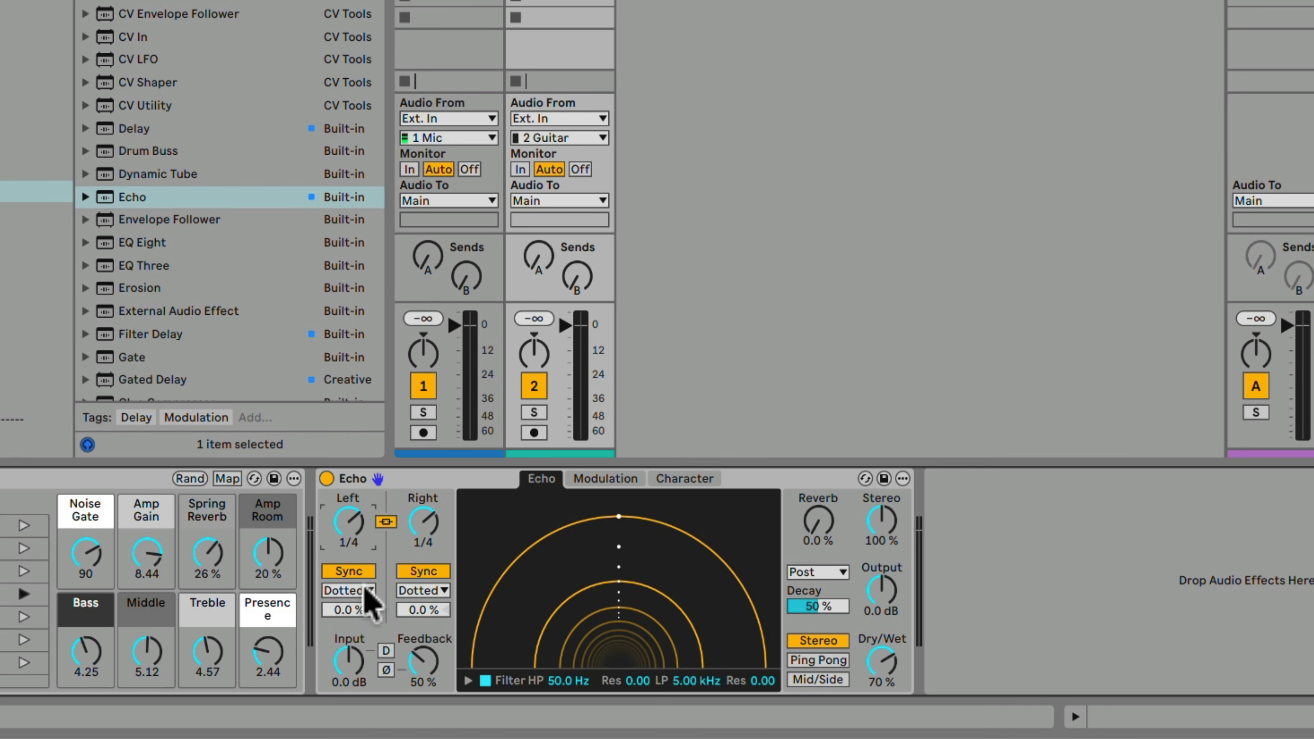
left_click(365, 589)
left_click(367, 610)
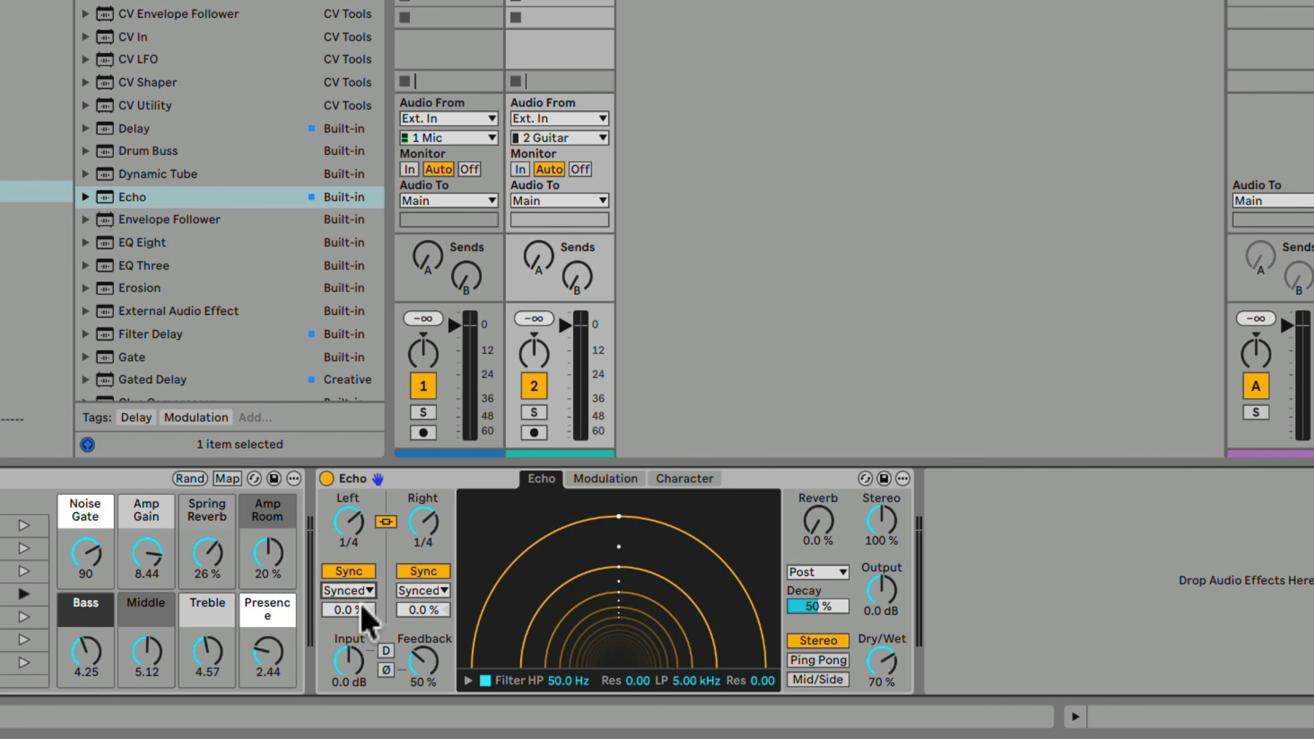
left_click_drag(894, 660, 894, 682)
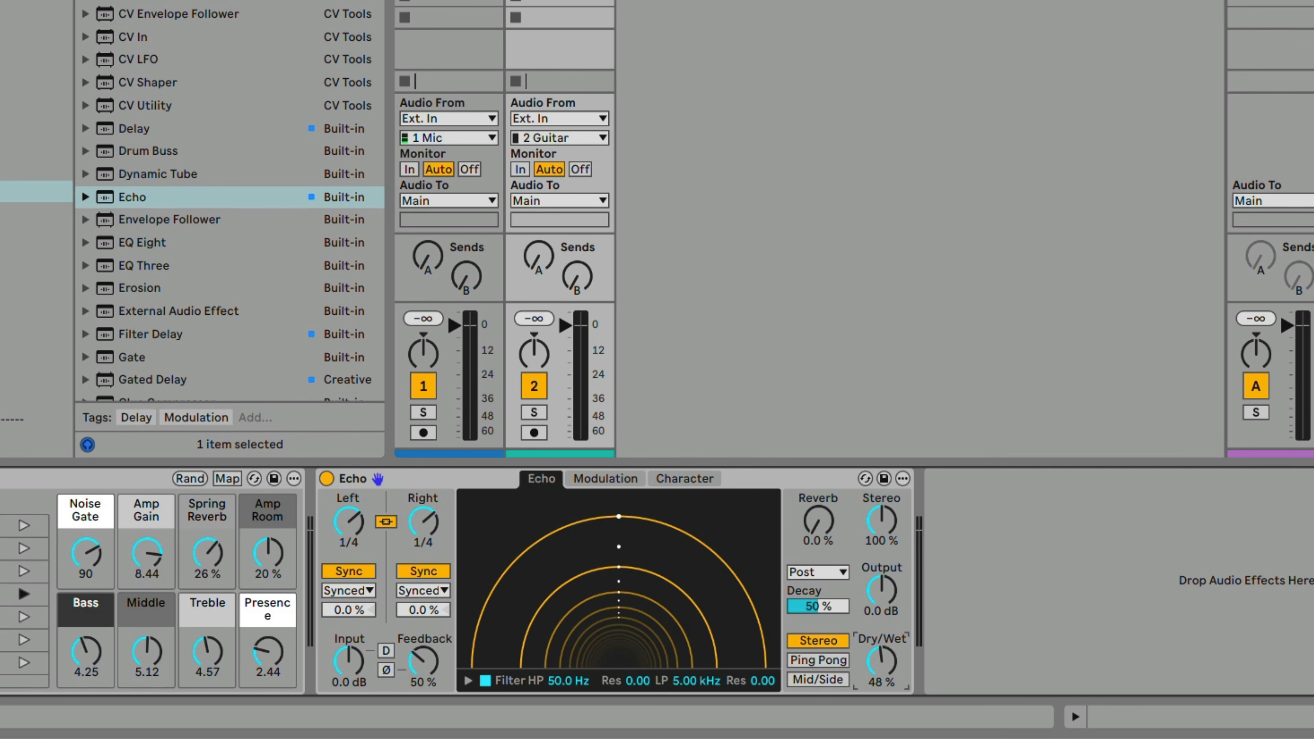
Deactivate the Echo effect on the Guitar track.
left_click(327, 479)
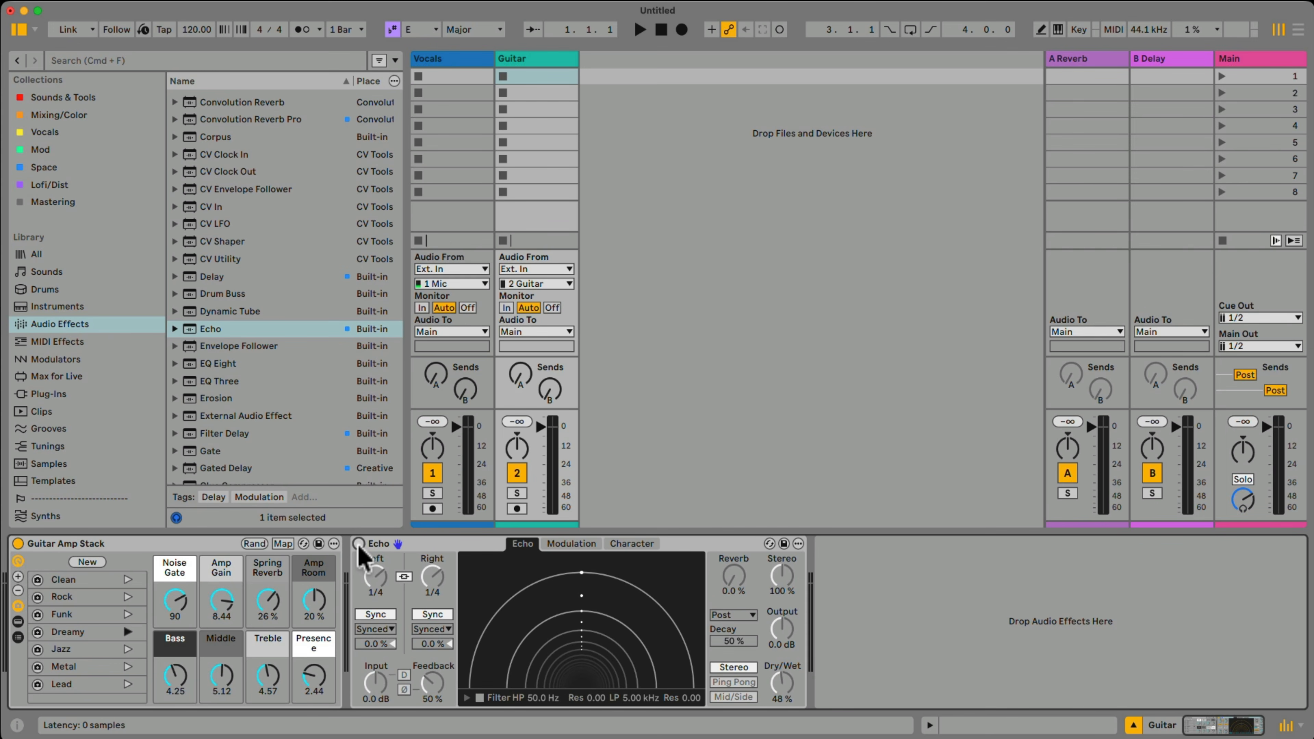
Group the Vocals and Guitar tracks and name the group Looper.
left_click(526, 60)
left_click(472, 58, "shift")
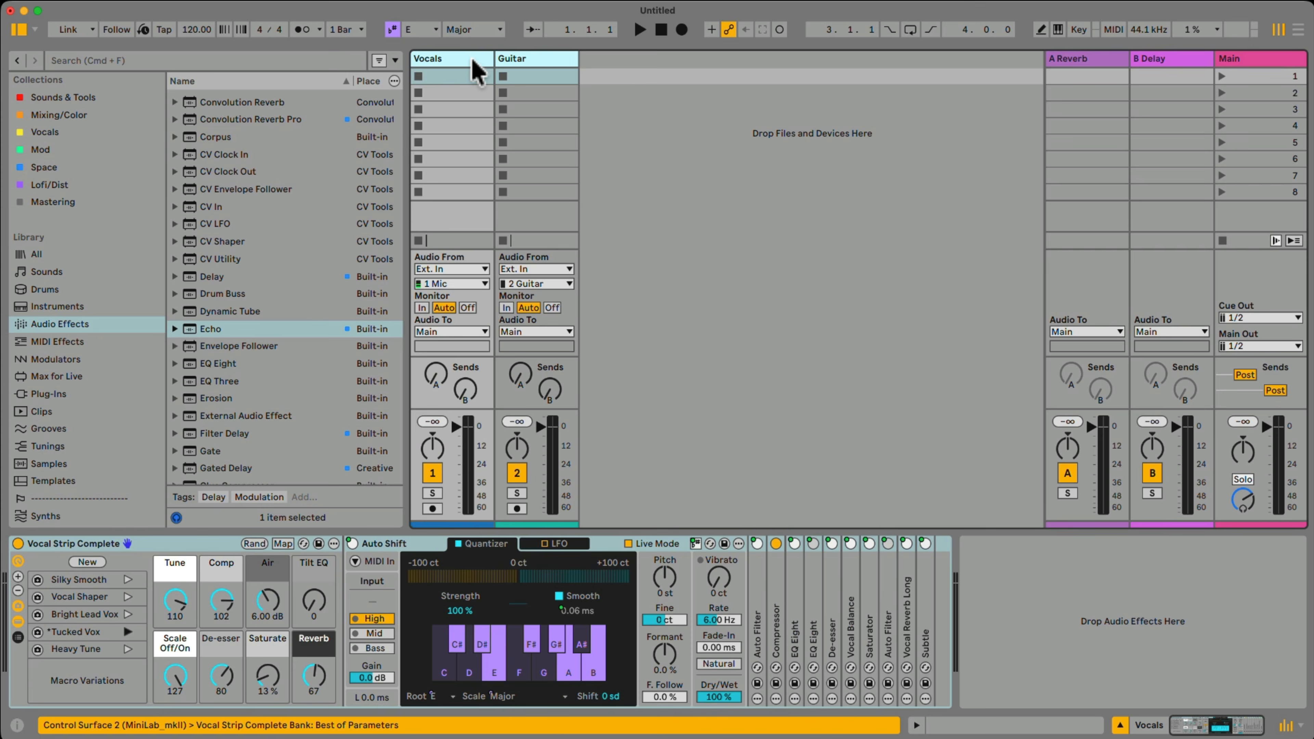
right_click(472, 60)
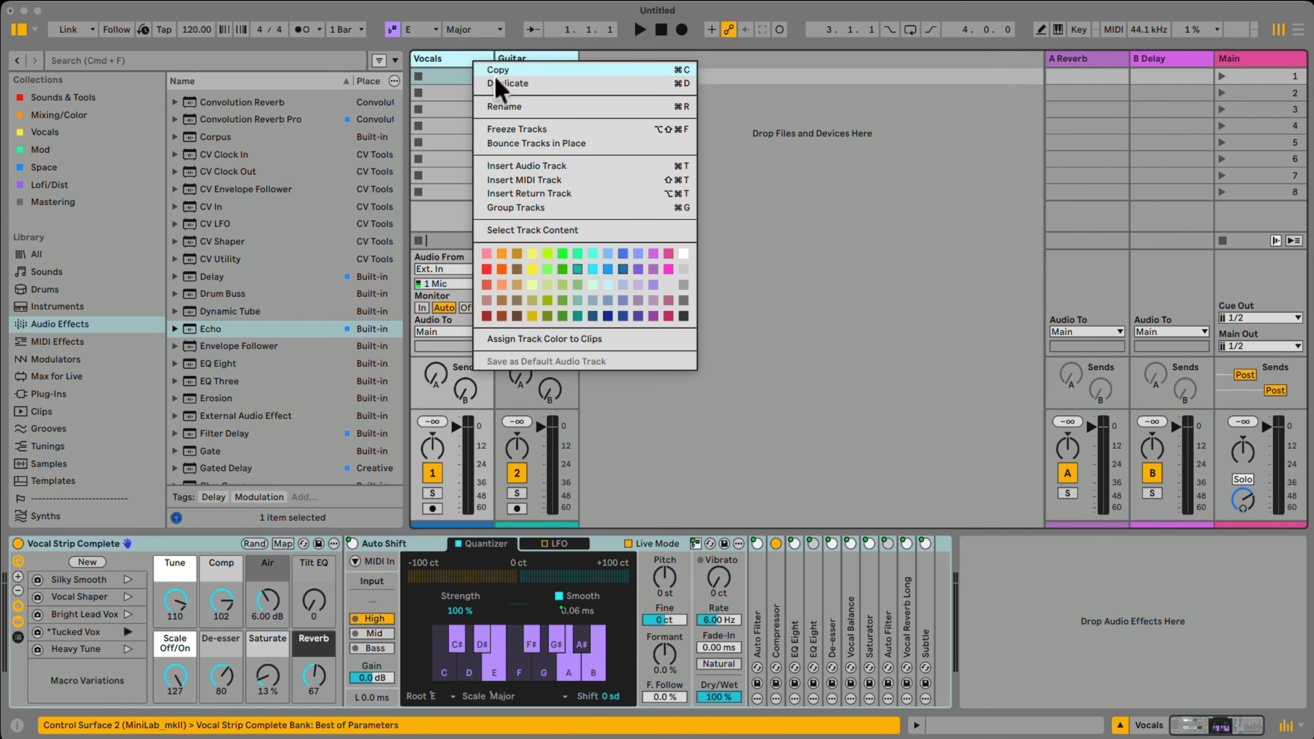
left_click(552, 208)
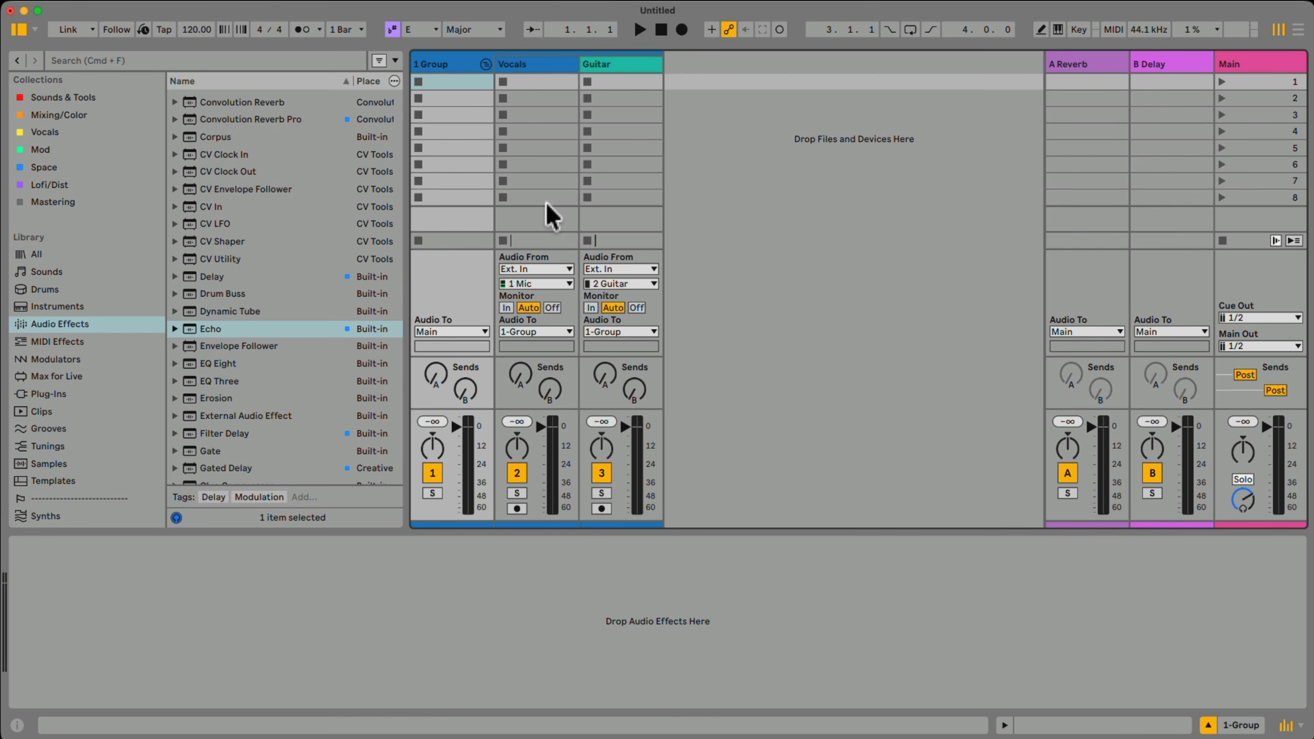
left_click(451, 64)
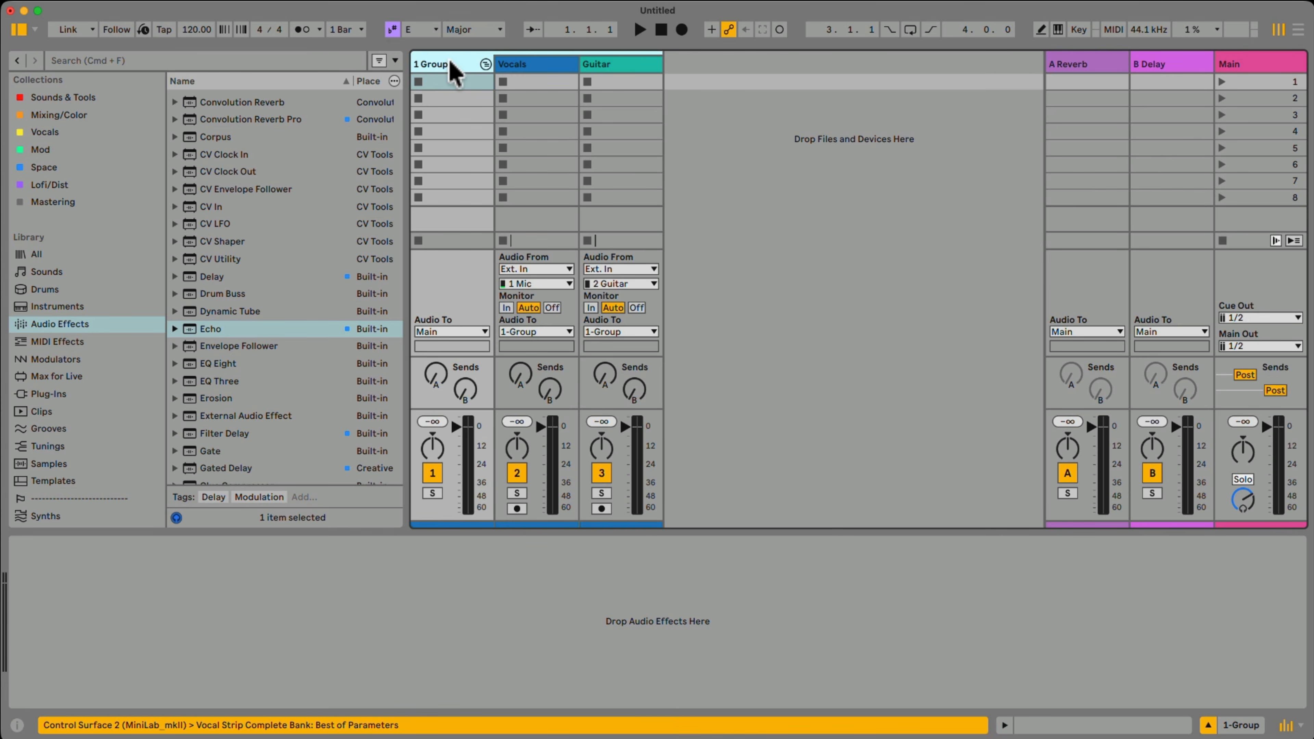
type("Looper")
key("Return")
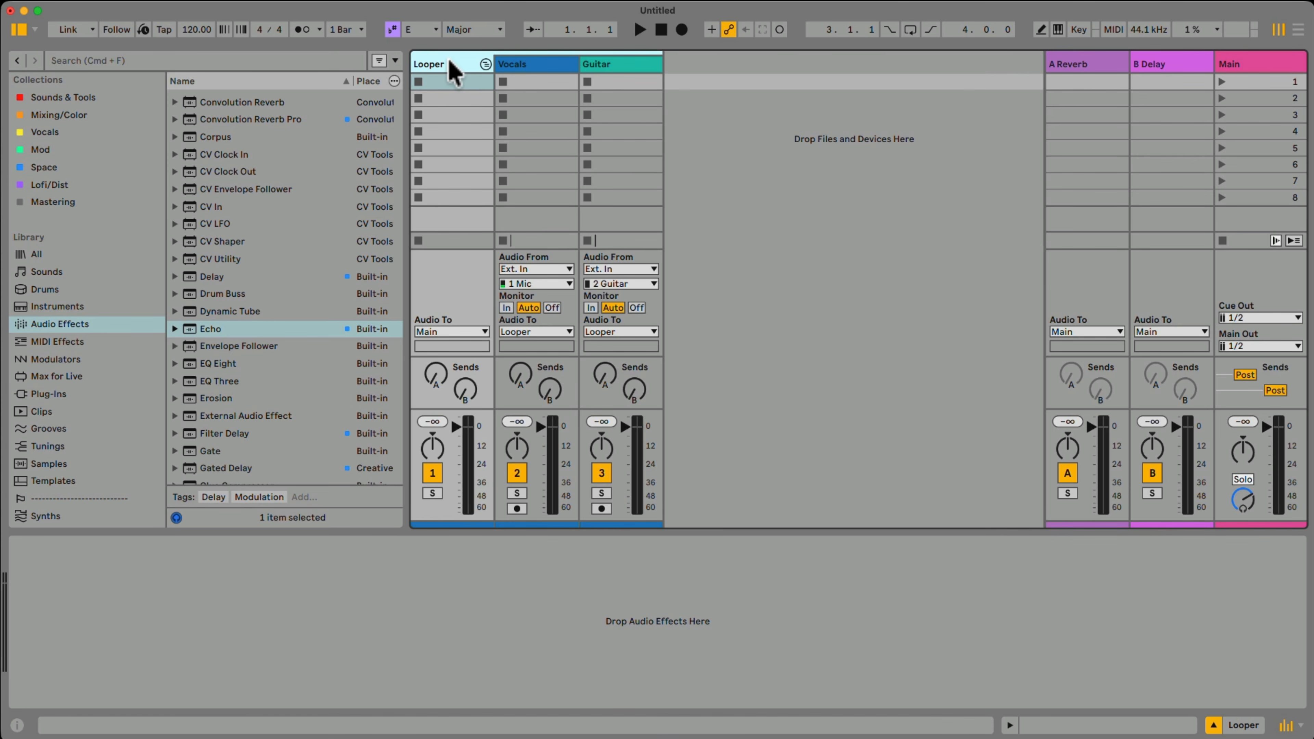
Add the Looper audio effect to the Looper group track.
left_click(81, 324)
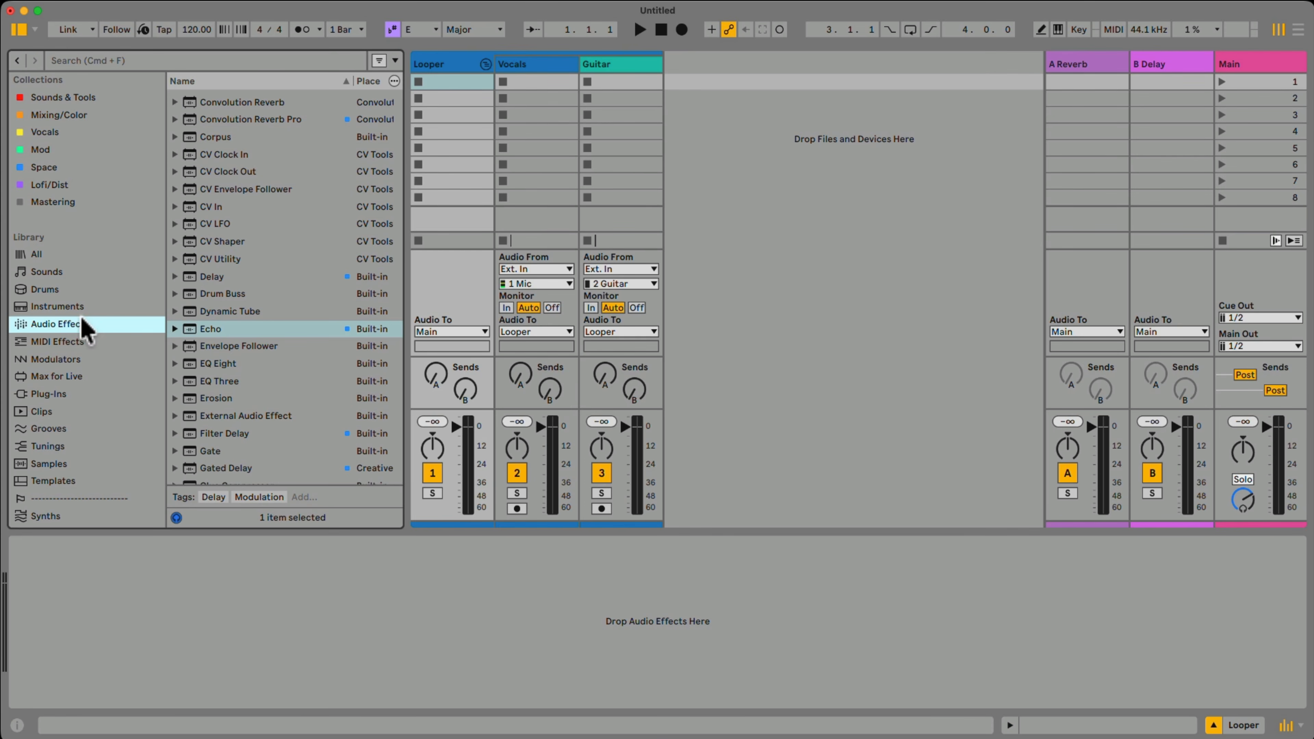
scroll(308, 315, "down", 10)
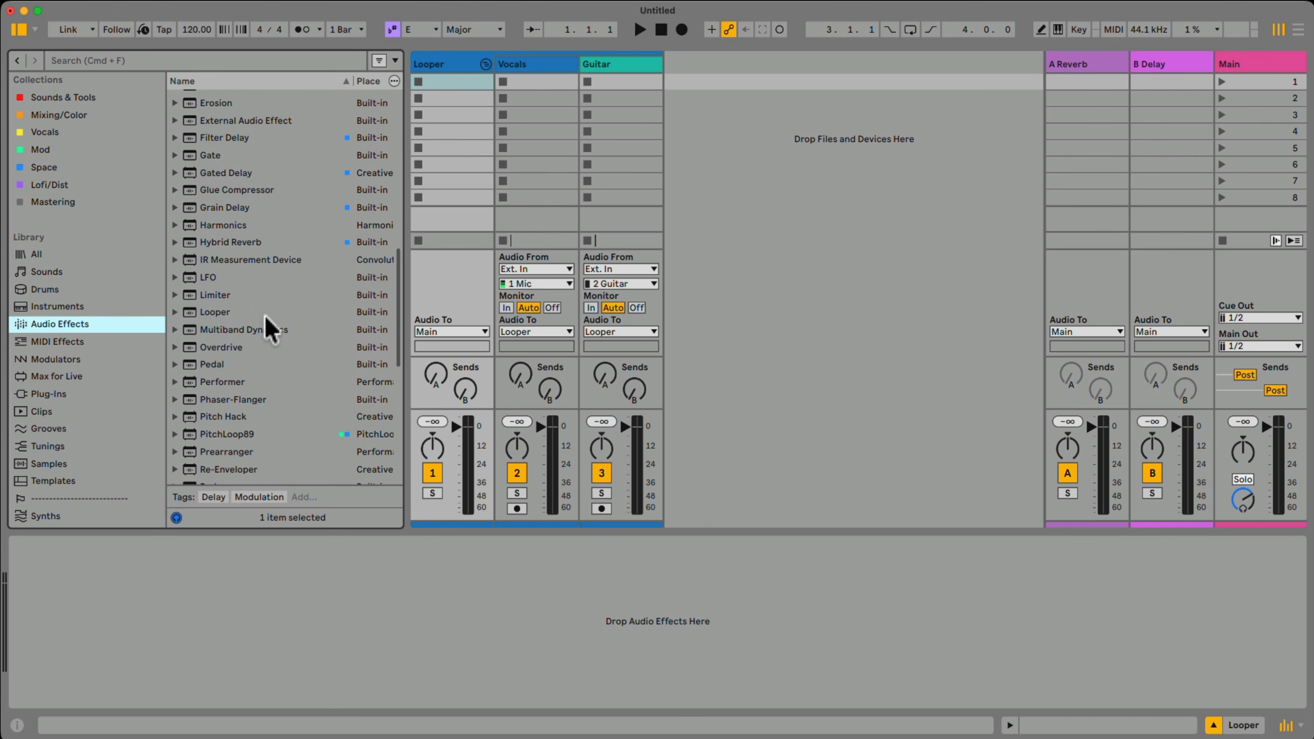
left_click_drag(207, 314, 314, 304)
left_click_drag(426, 212, 449, 173)
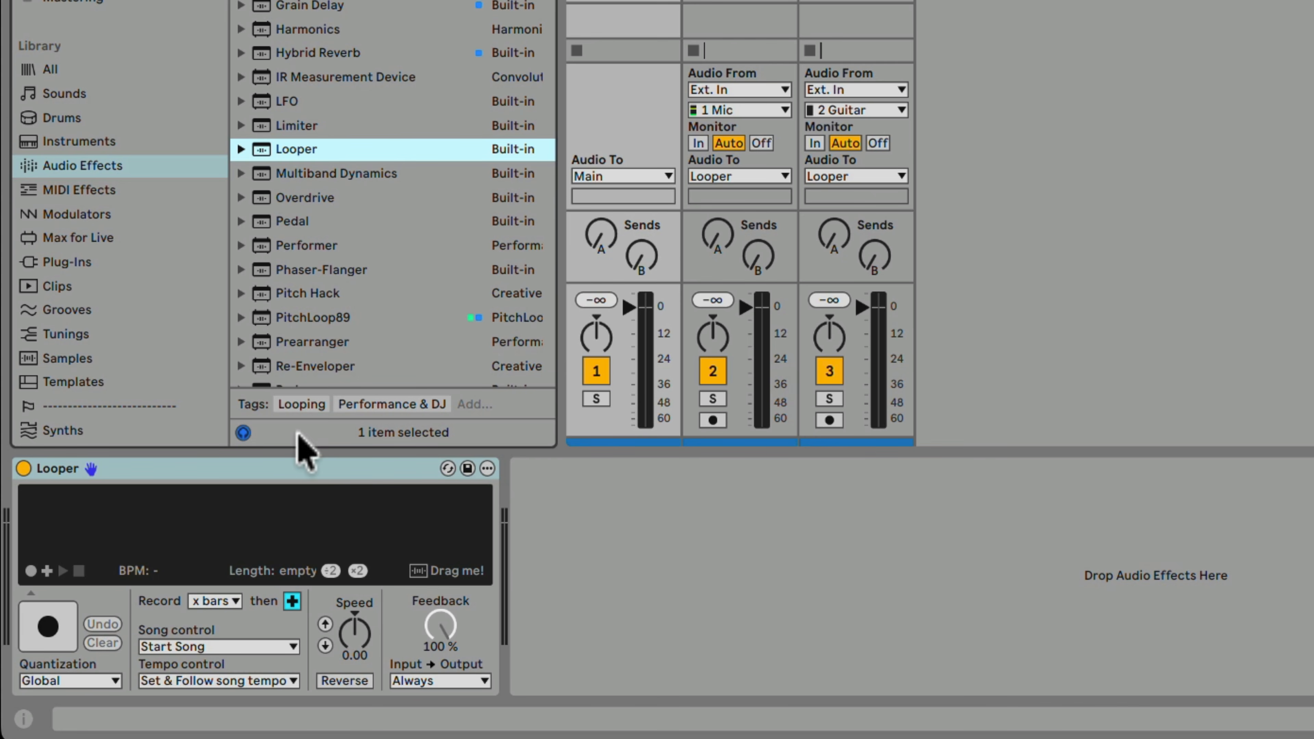
Set Looper's record length to 4 bars and its tempo control to Follow song tempo.
left_click(213, 601)
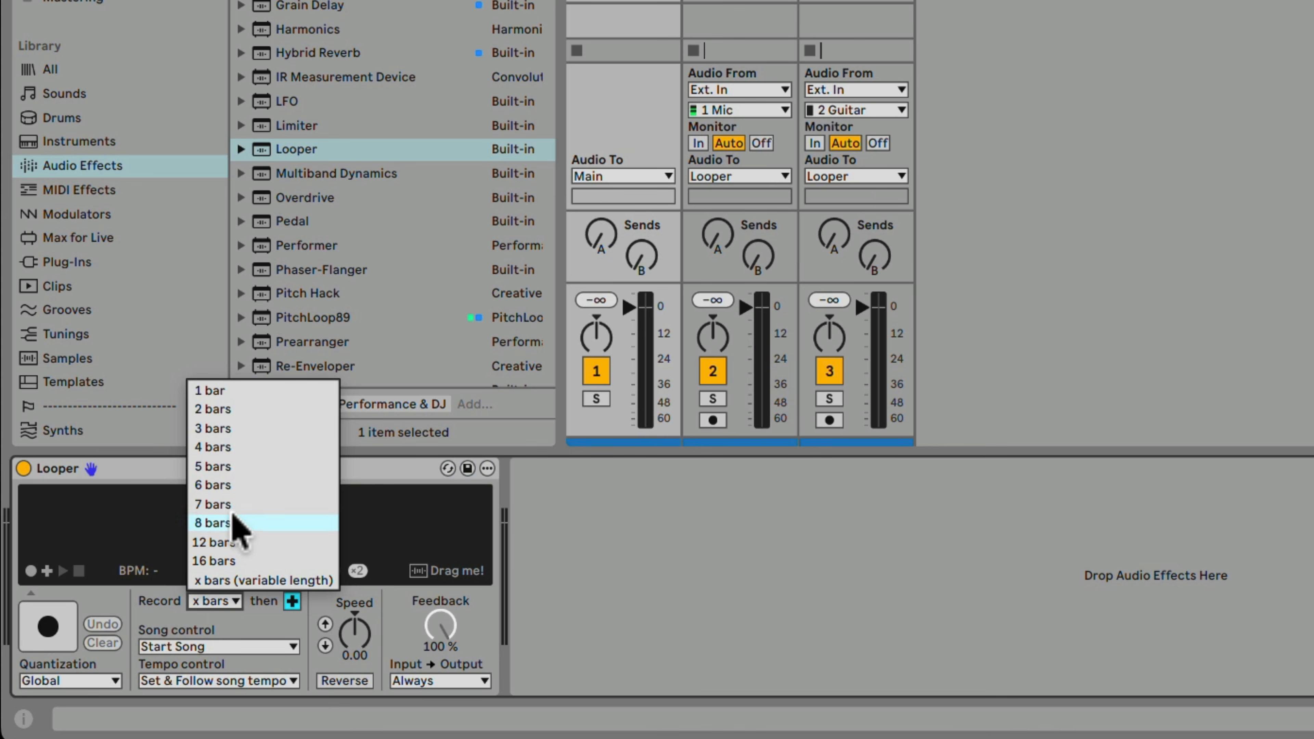
left_click(232, 448)
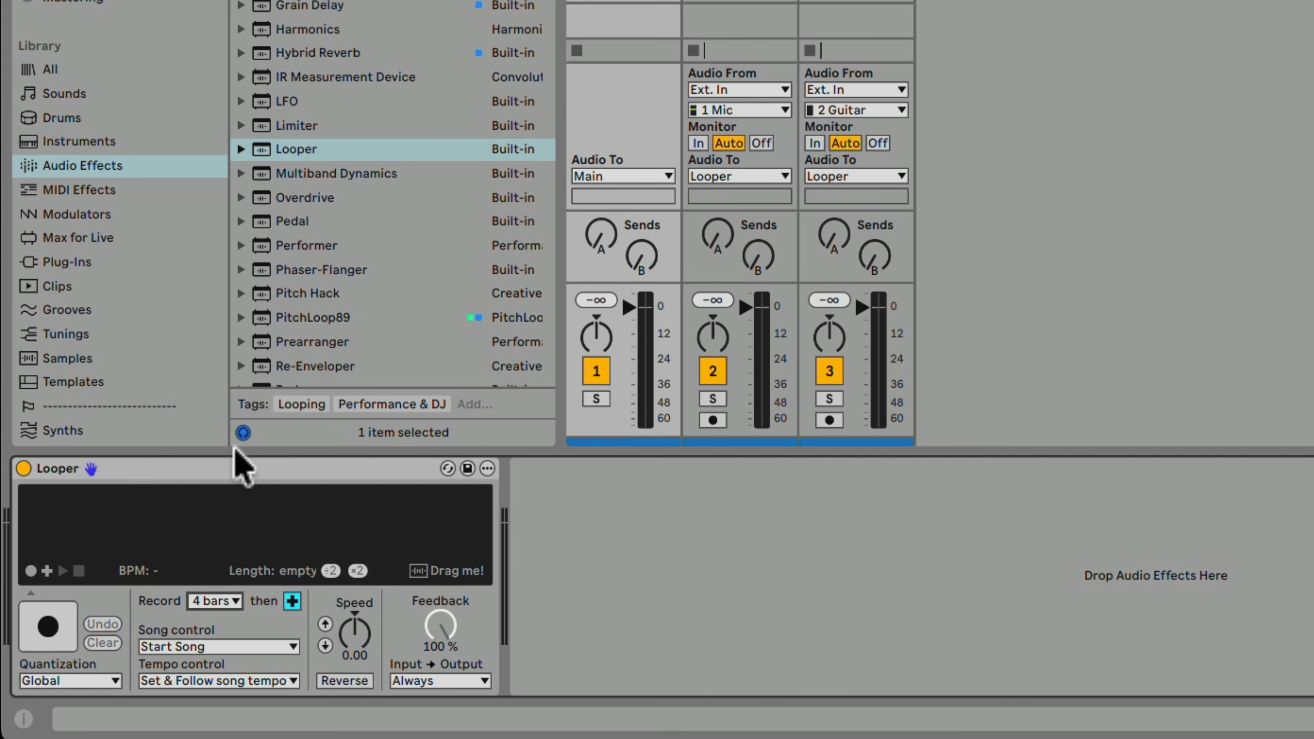
left_click(227, 681)
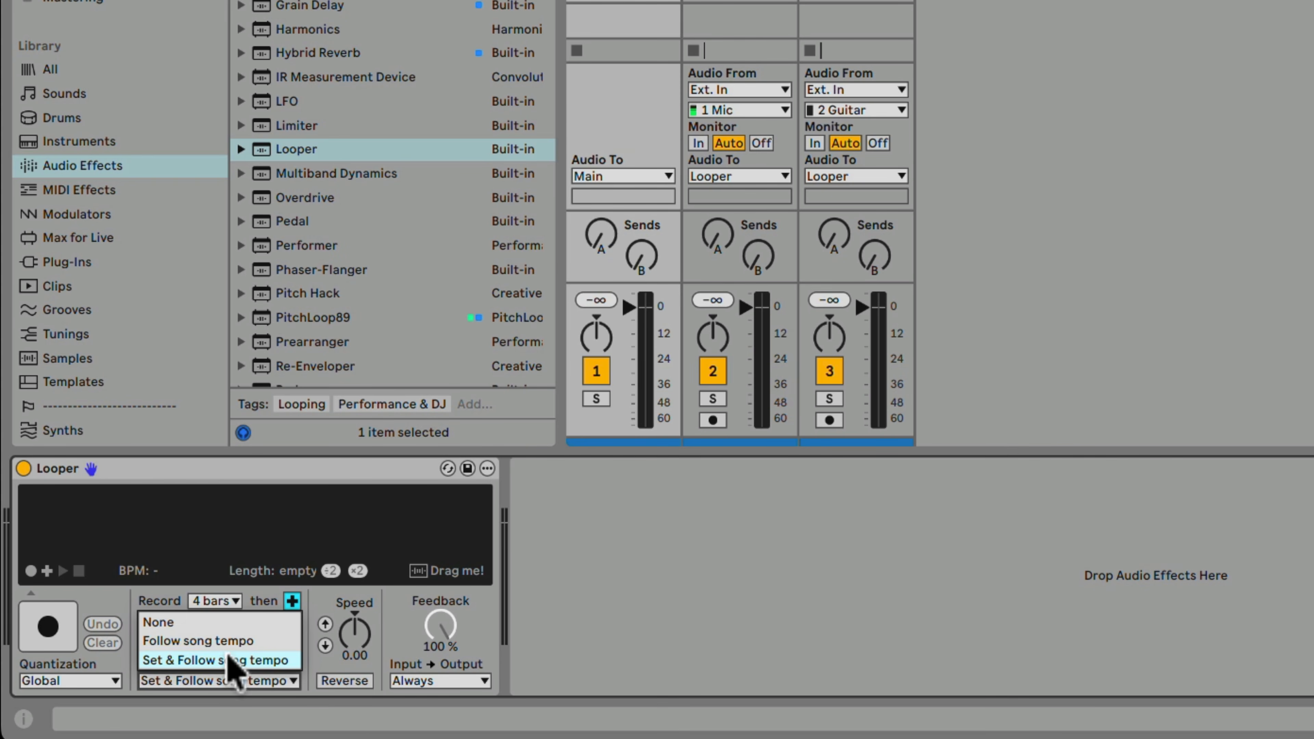
left_click(250, 642)
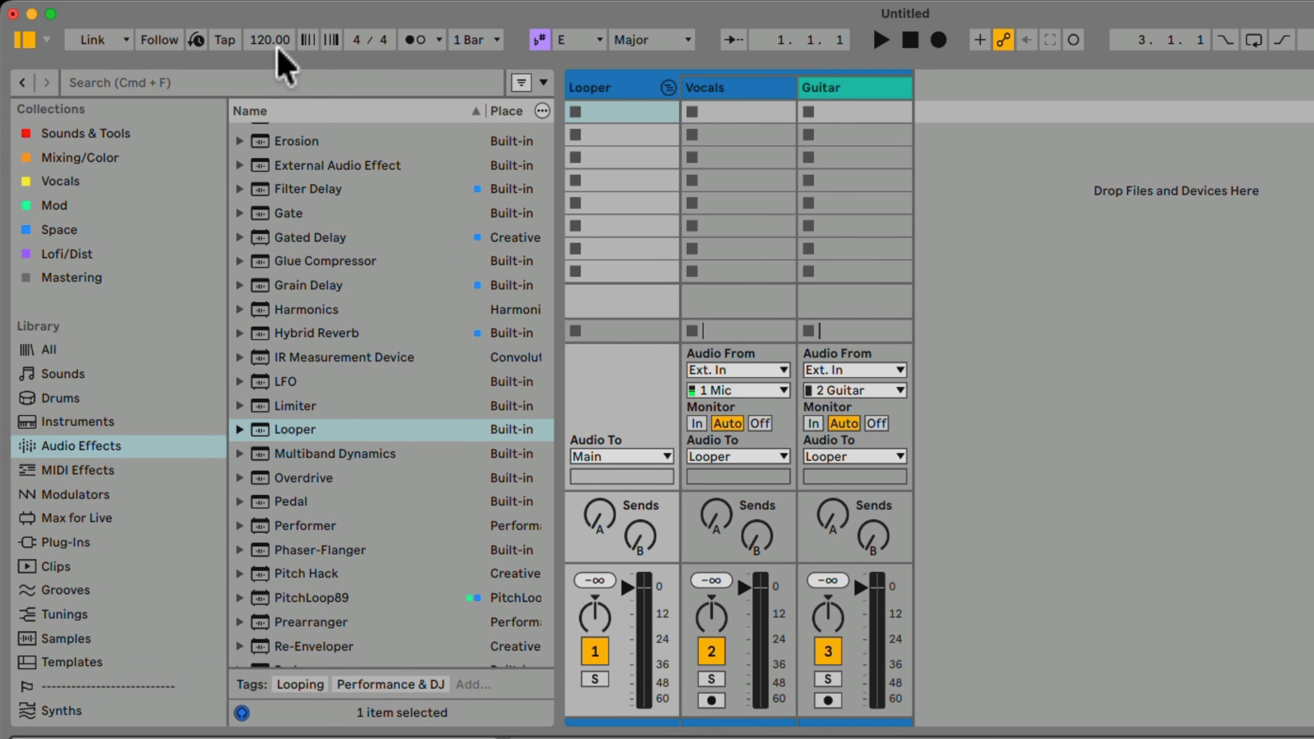
Set the song tempo to 80 BPM.
left_click(269, 41)
type("80")
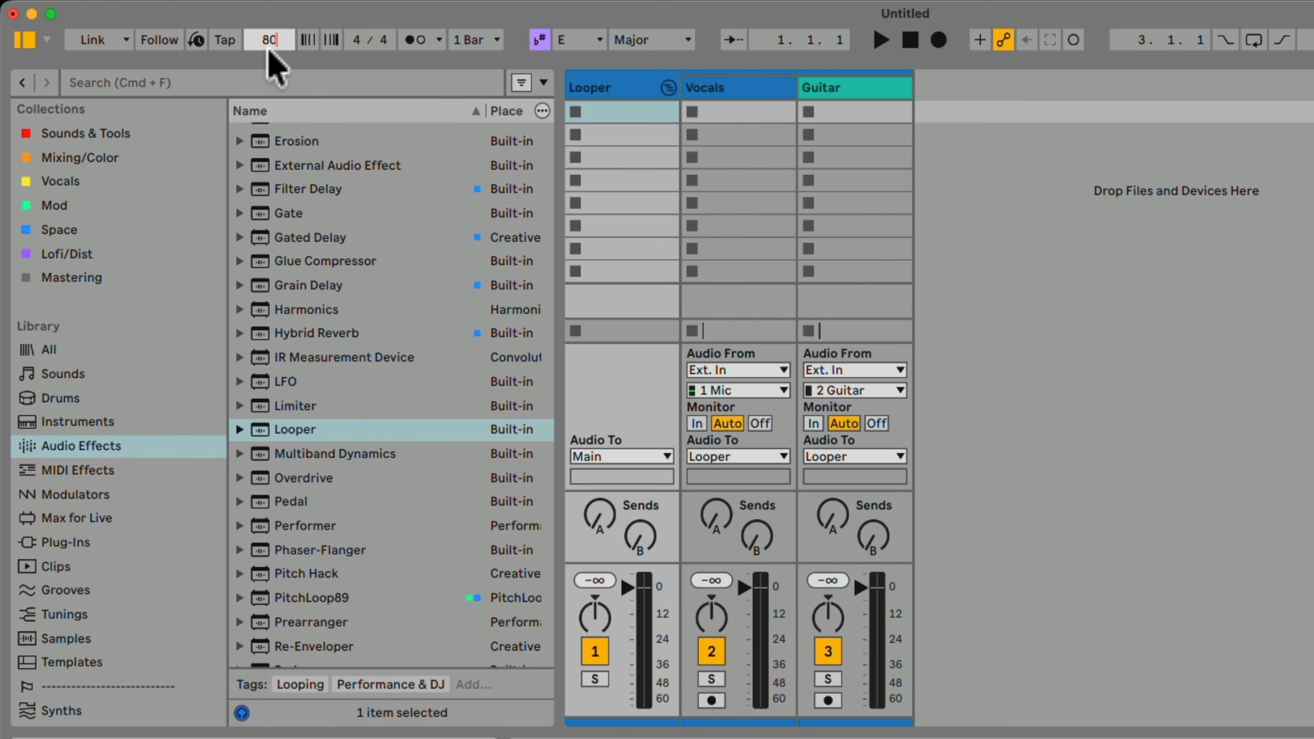
key("Return")
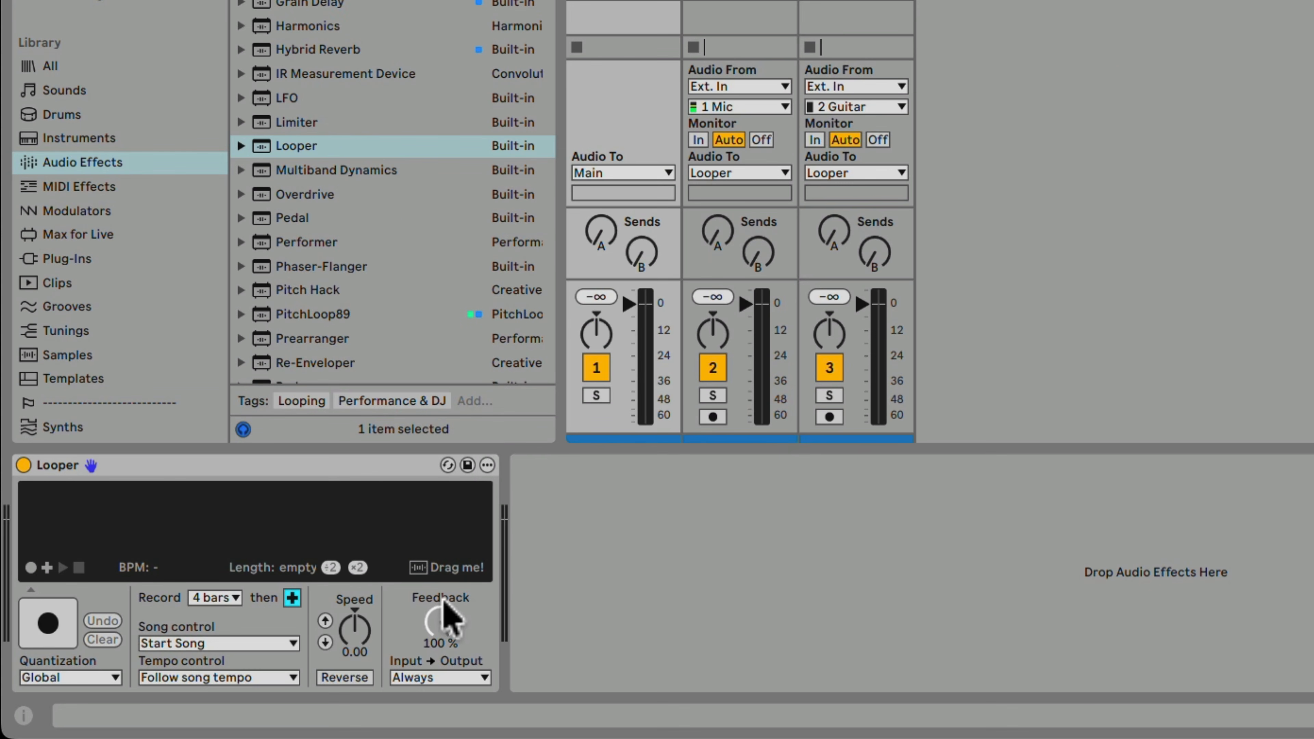
Set Looper's Feedback to 90 %.
left_click(448, 629)
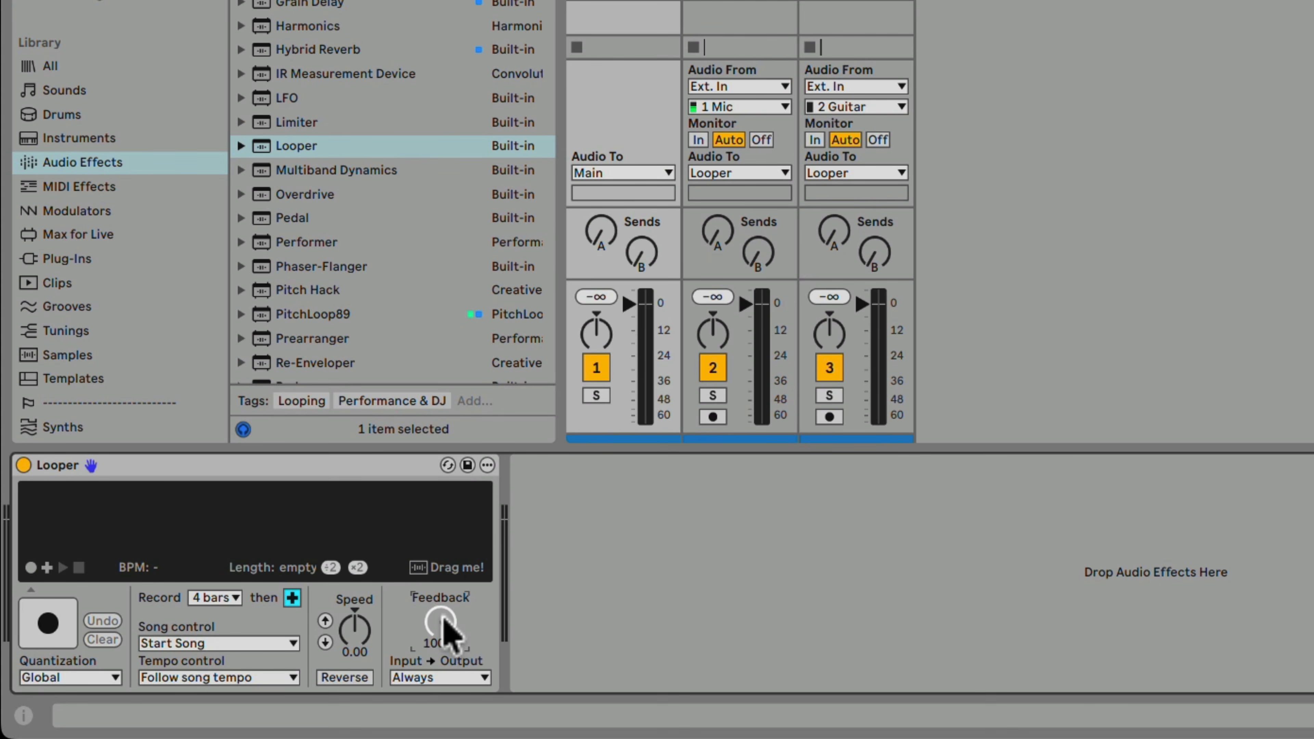
type("90")
key("Return")
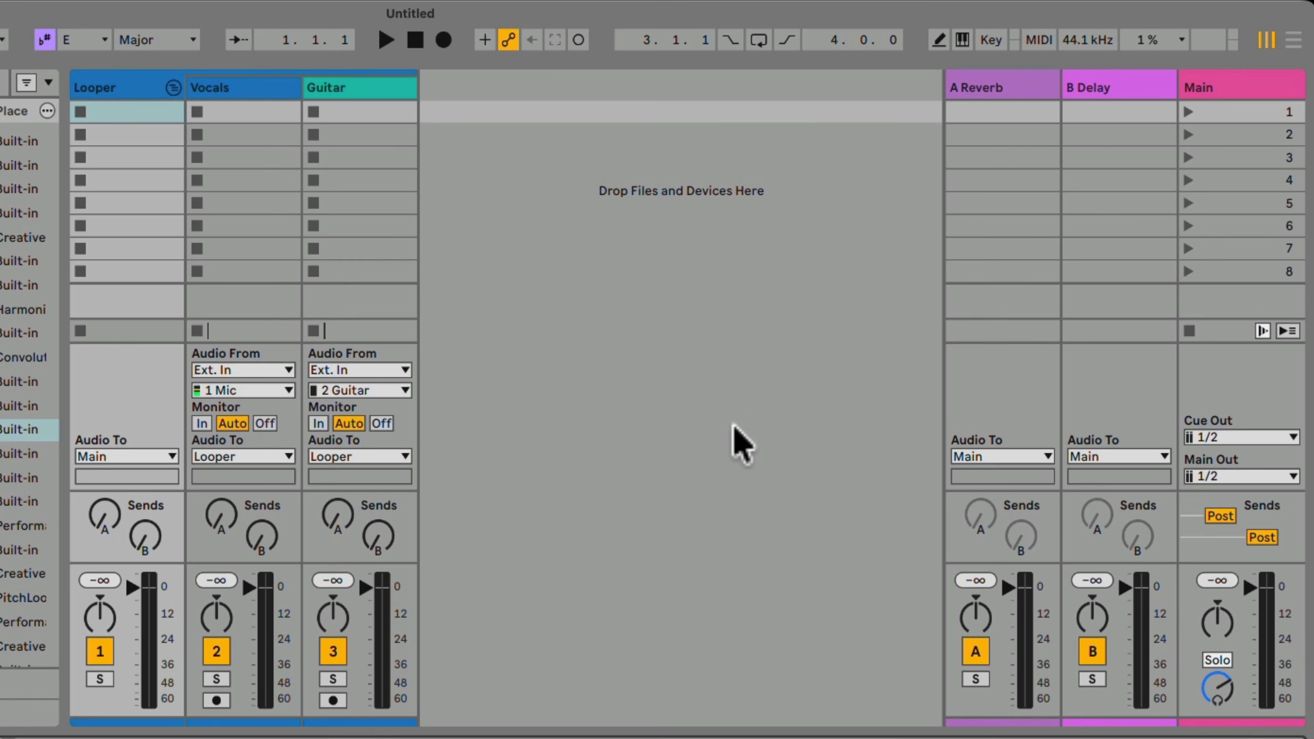
MIDI-map Looper's multi-purpose transport button to CC 64 on channel 1, then leave MIDI mapping mode.
left_click(990, 45)
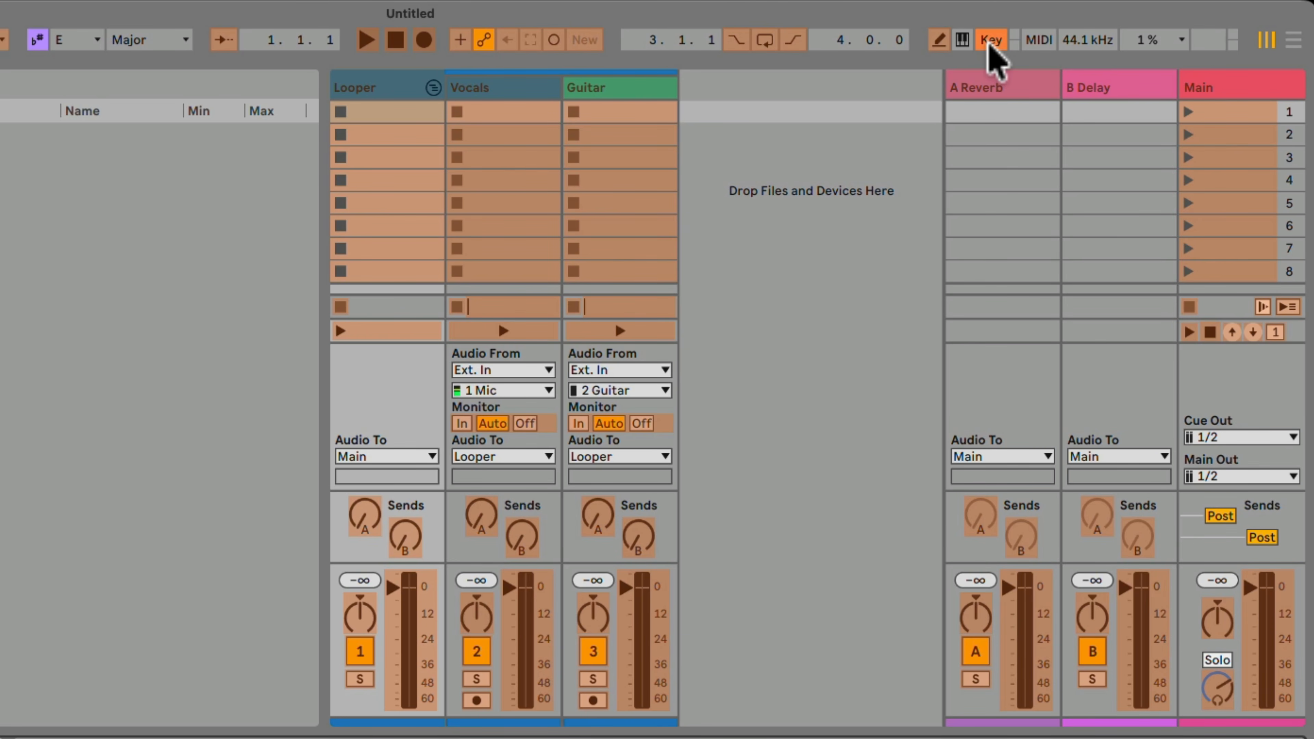
left_click(1038, 42)
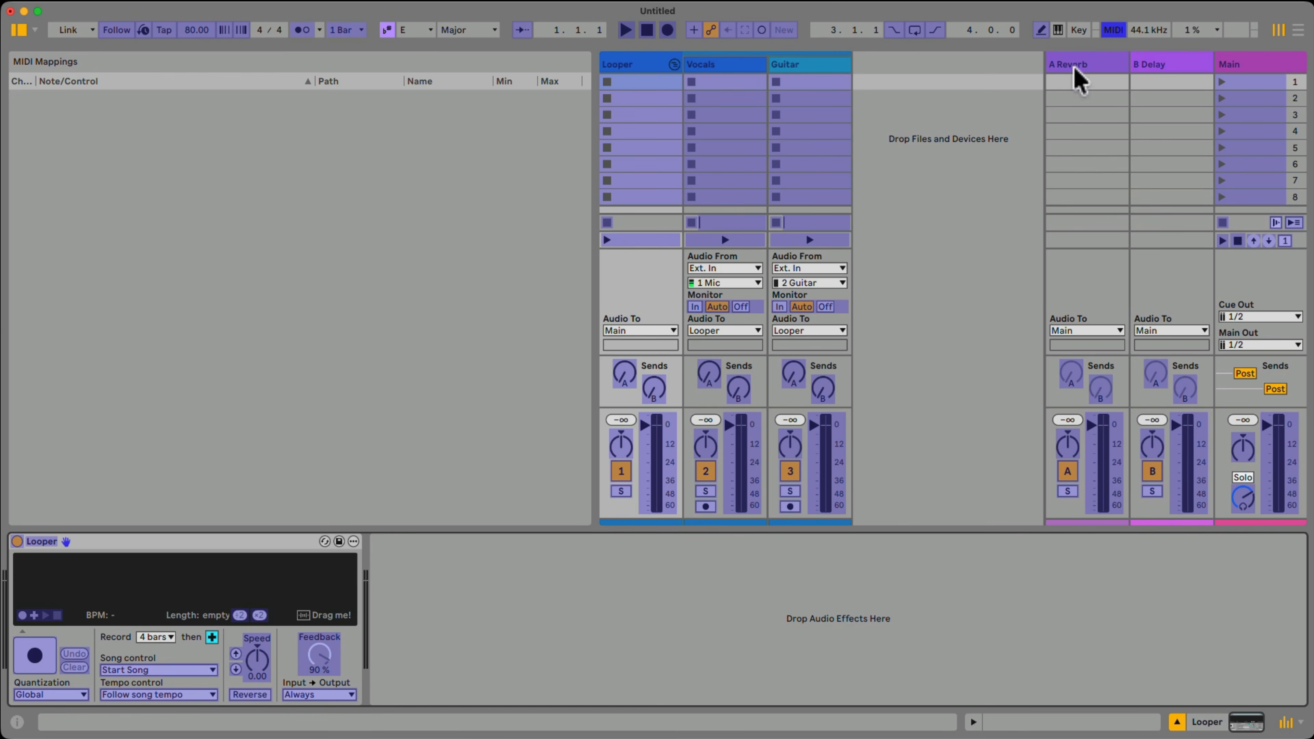
left_click(27, 666)
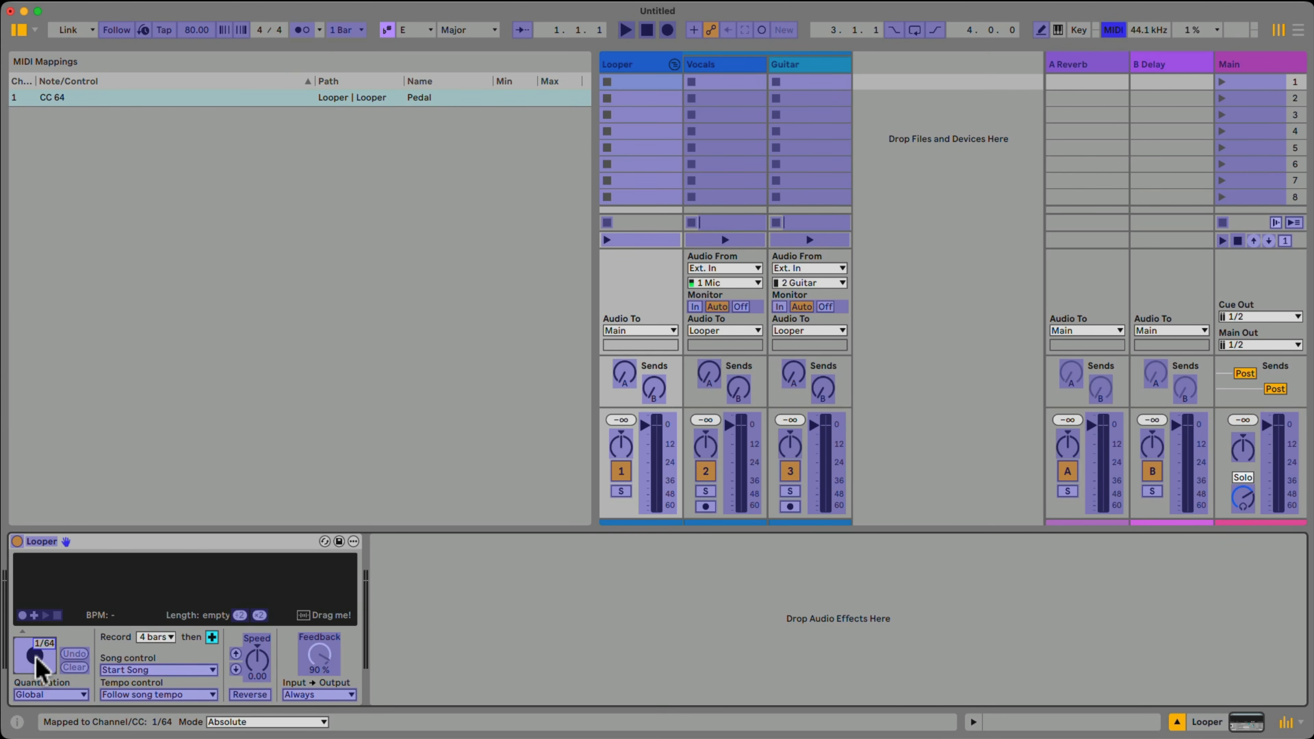
key("super+m")
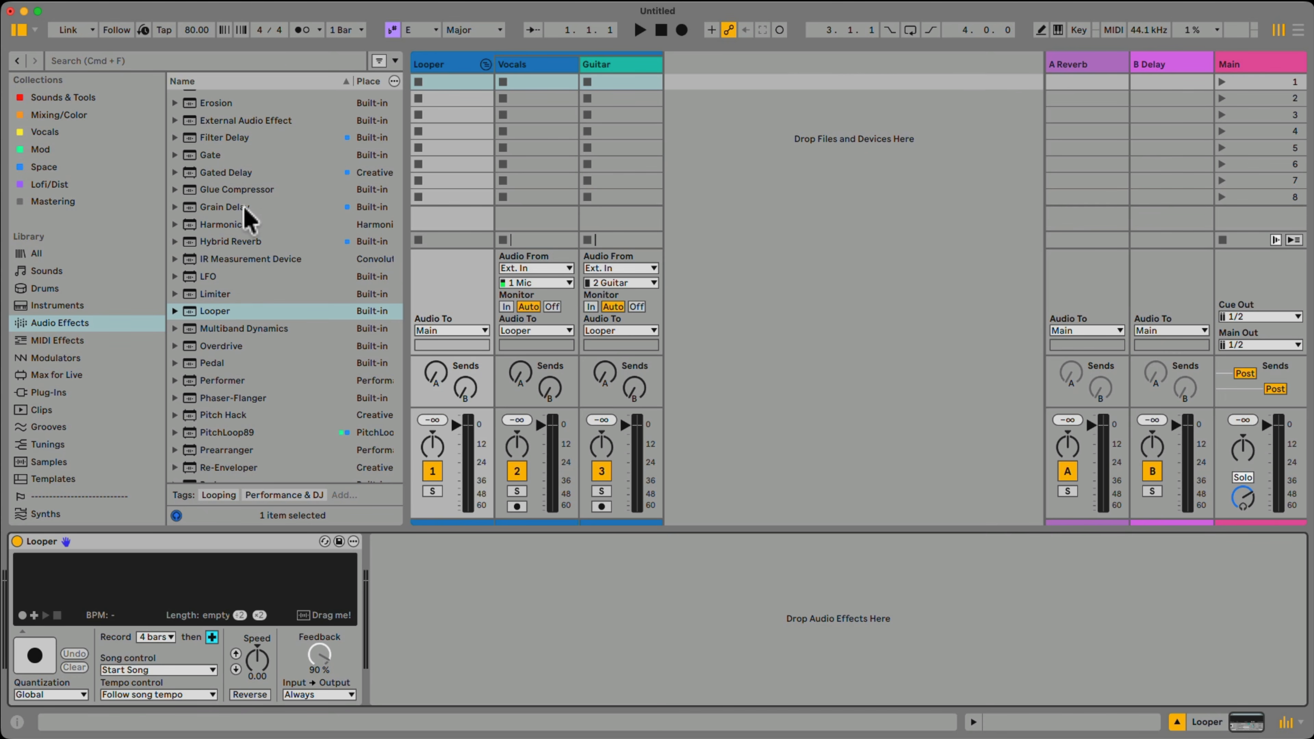
Turn on the metronome and check the output choices available for Cue Out.
left_click(304, 32)
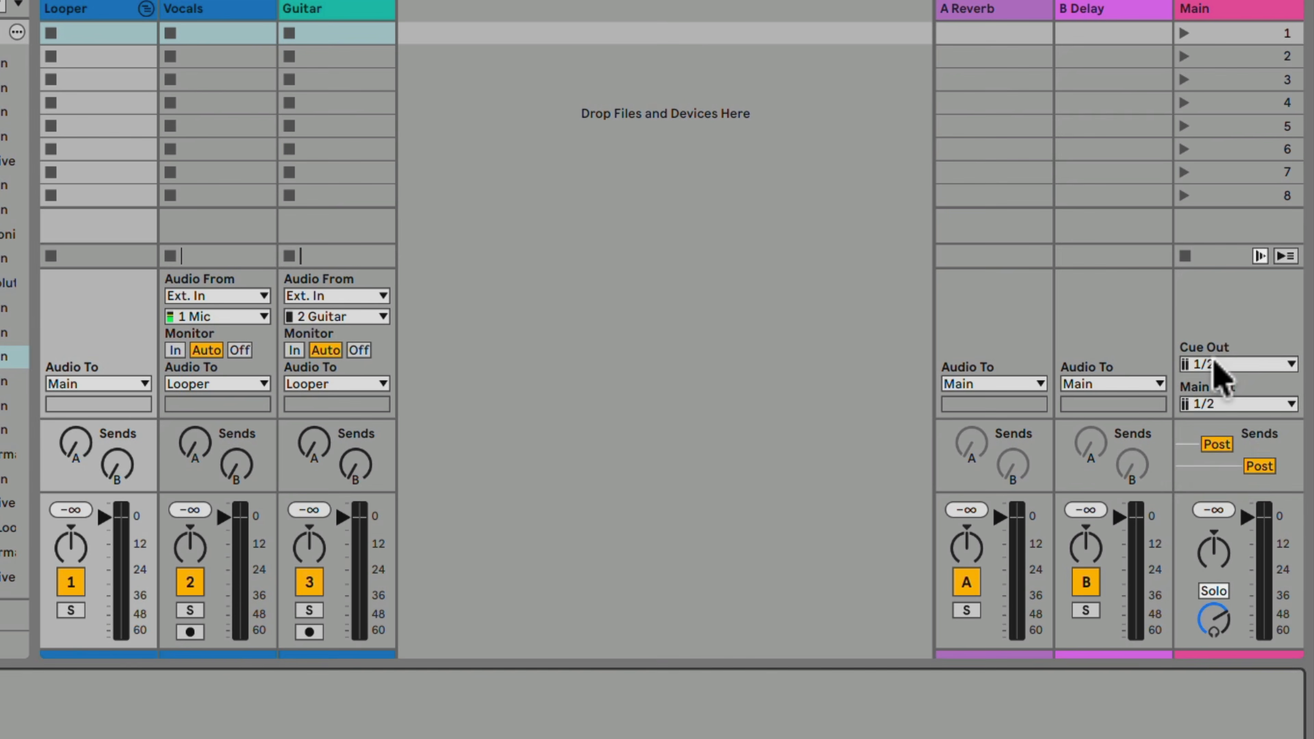
left_click(1220, 365)
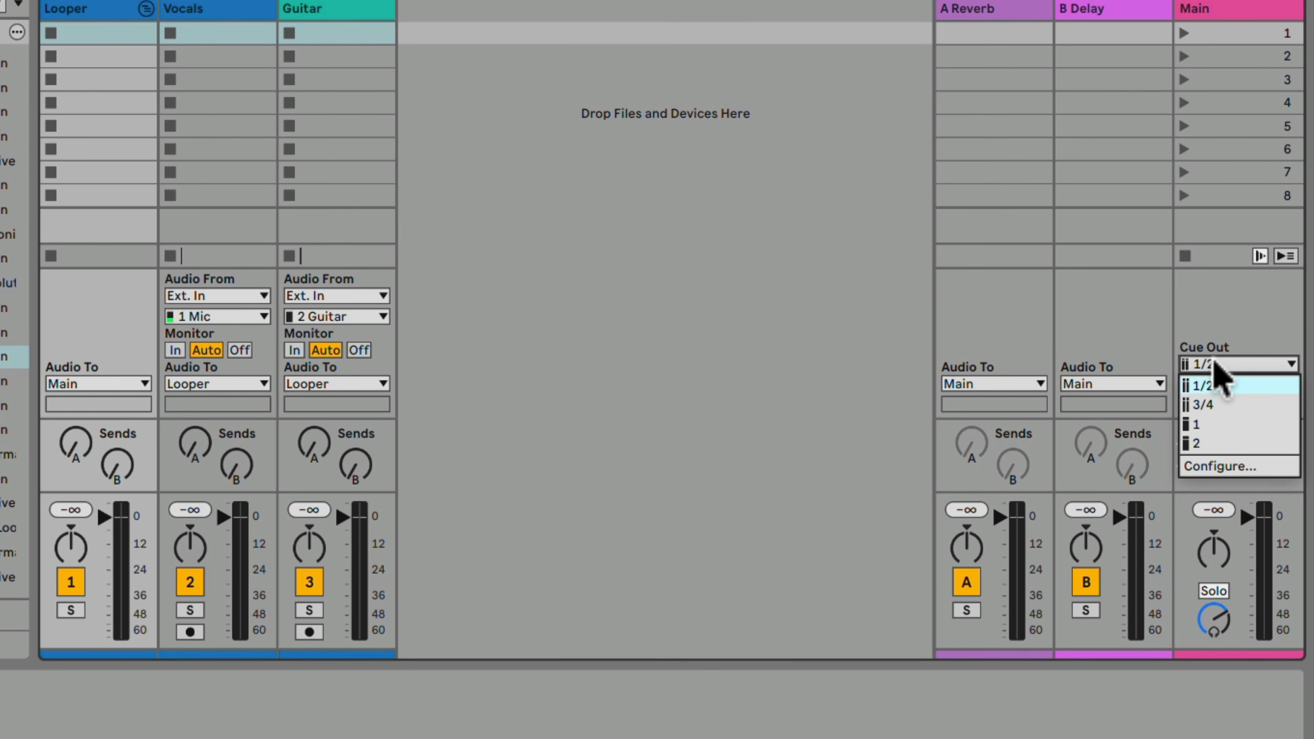
left_click(1216, 364)
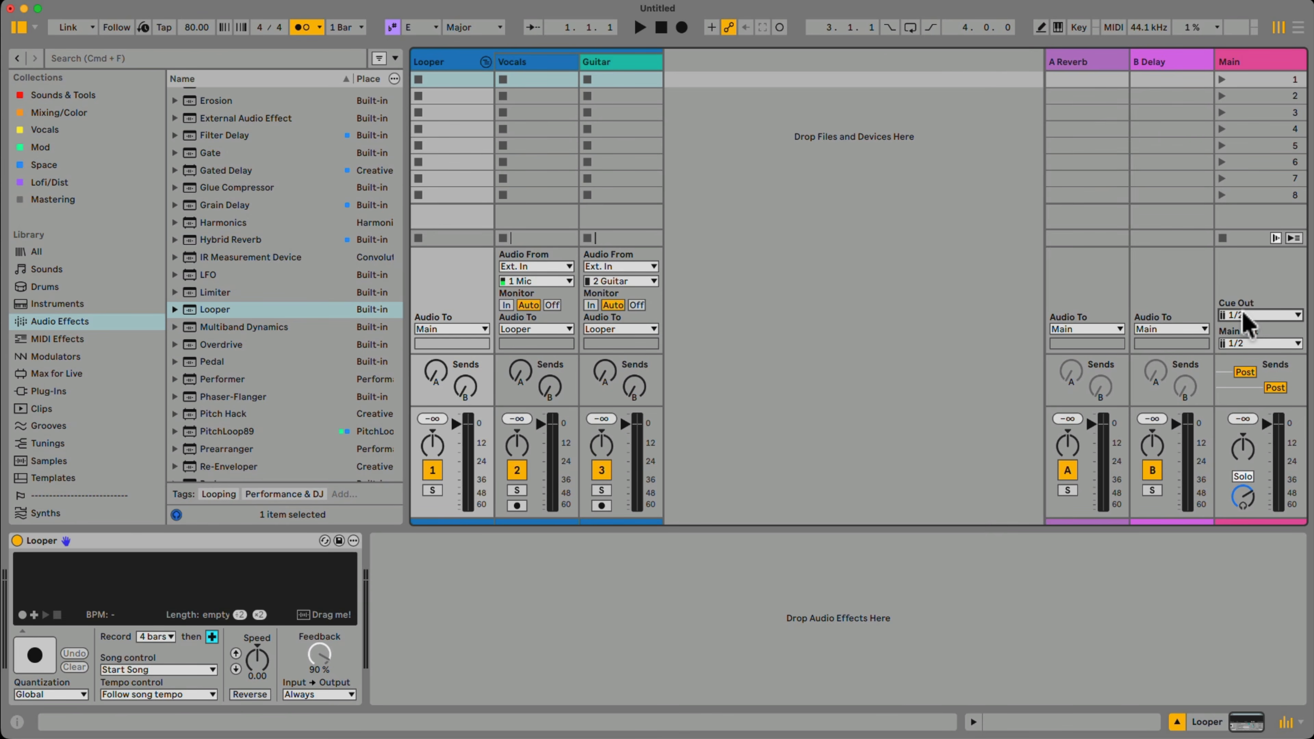
Arm the Guitar track, bring the Looper group's device into view and record a 4-bar guitar loop.
left_click(437, 63)
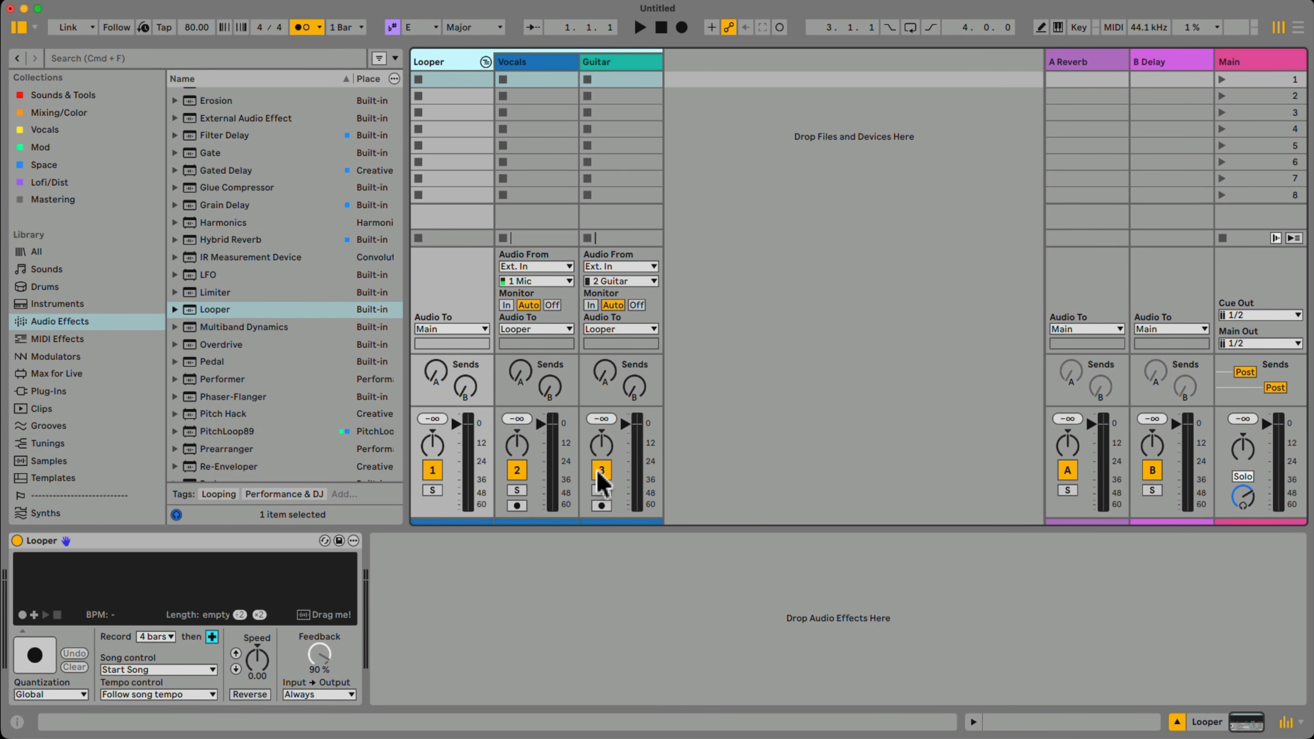
left_click(602, 506)
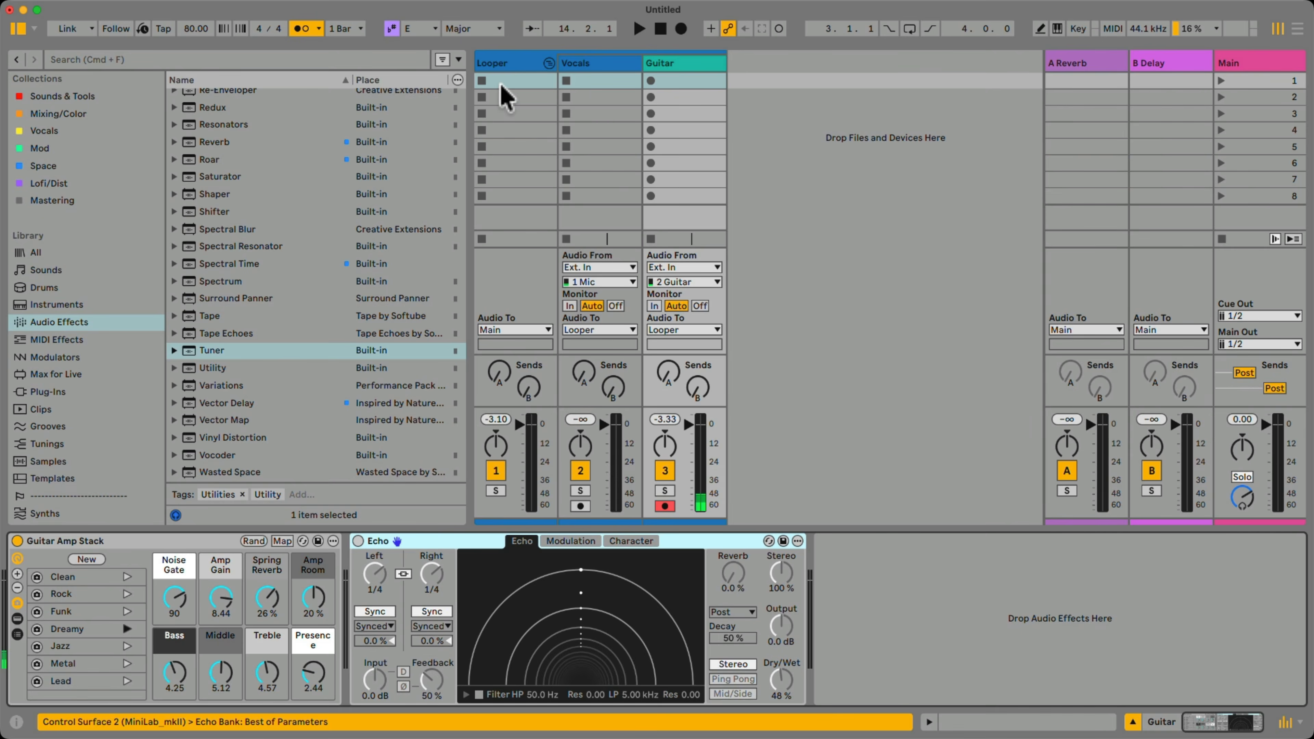
left_click(506, 60)
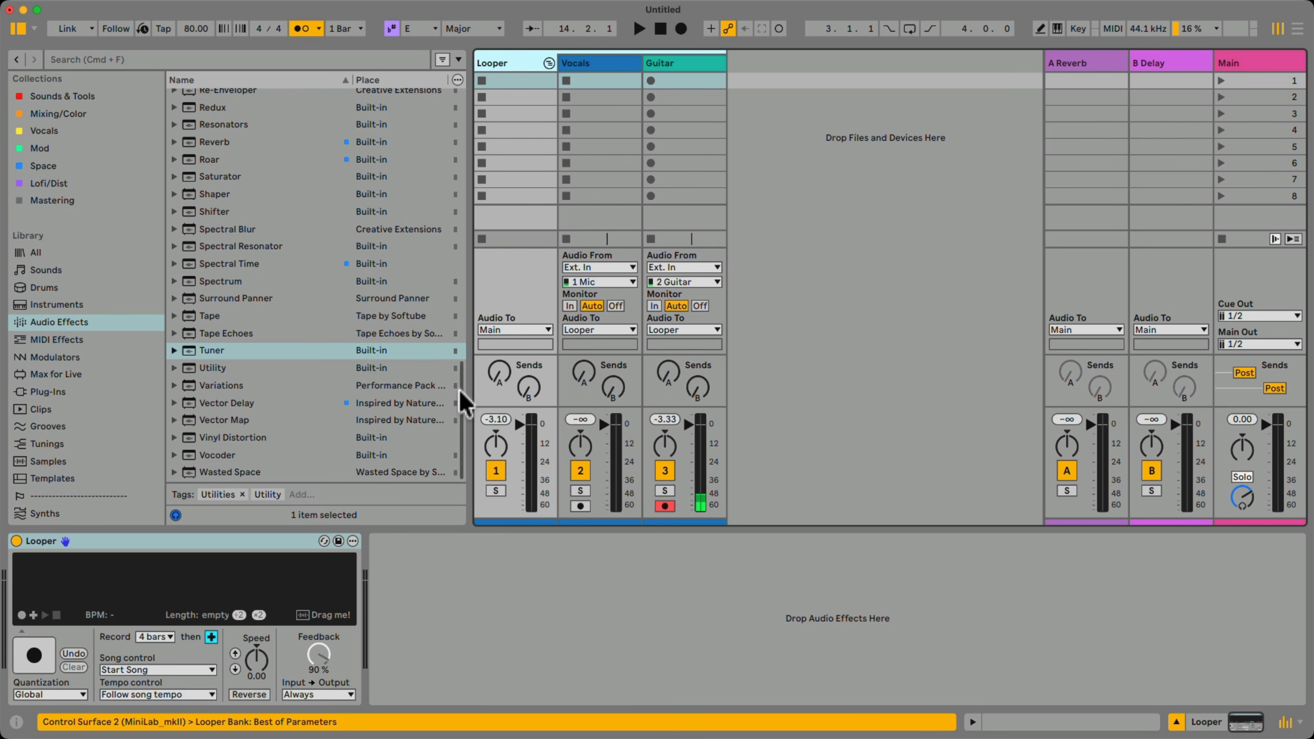
key("space")
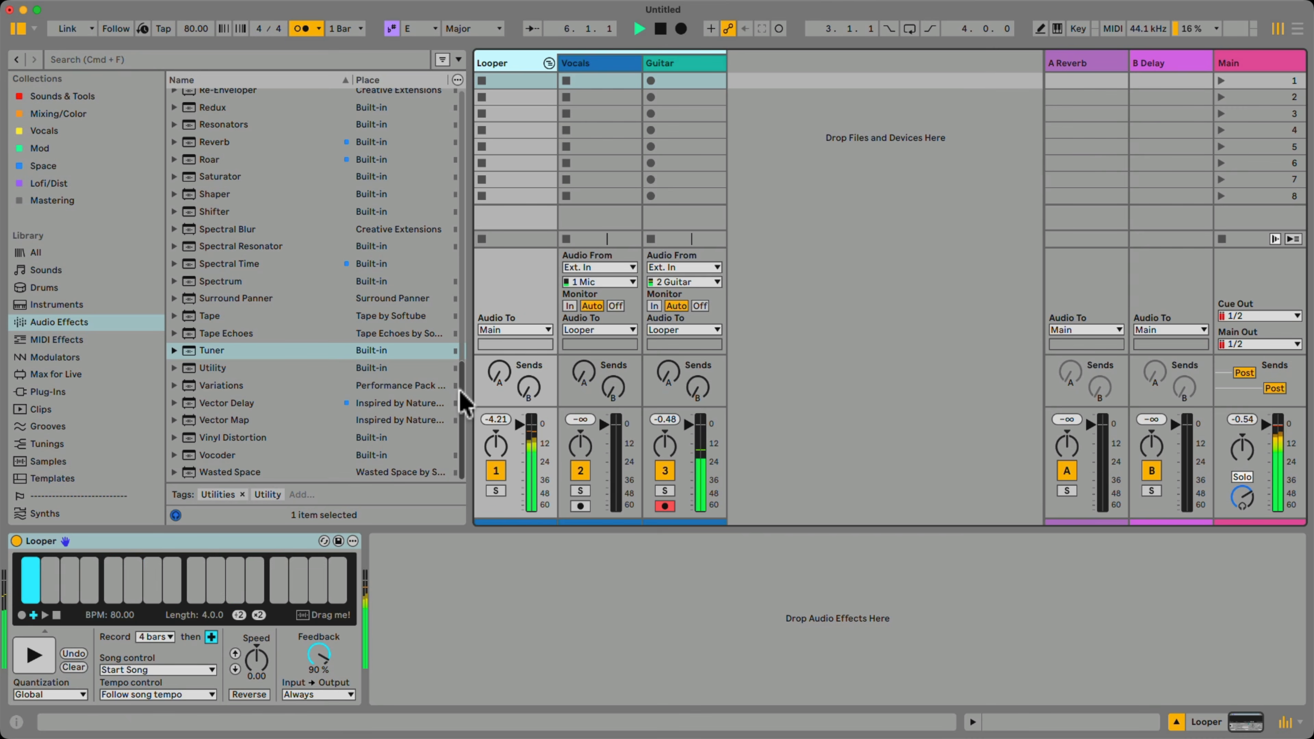
Recall the Rock variation of the Guitar track's amp stack and return to the Looper device.
left_click(663, 63)
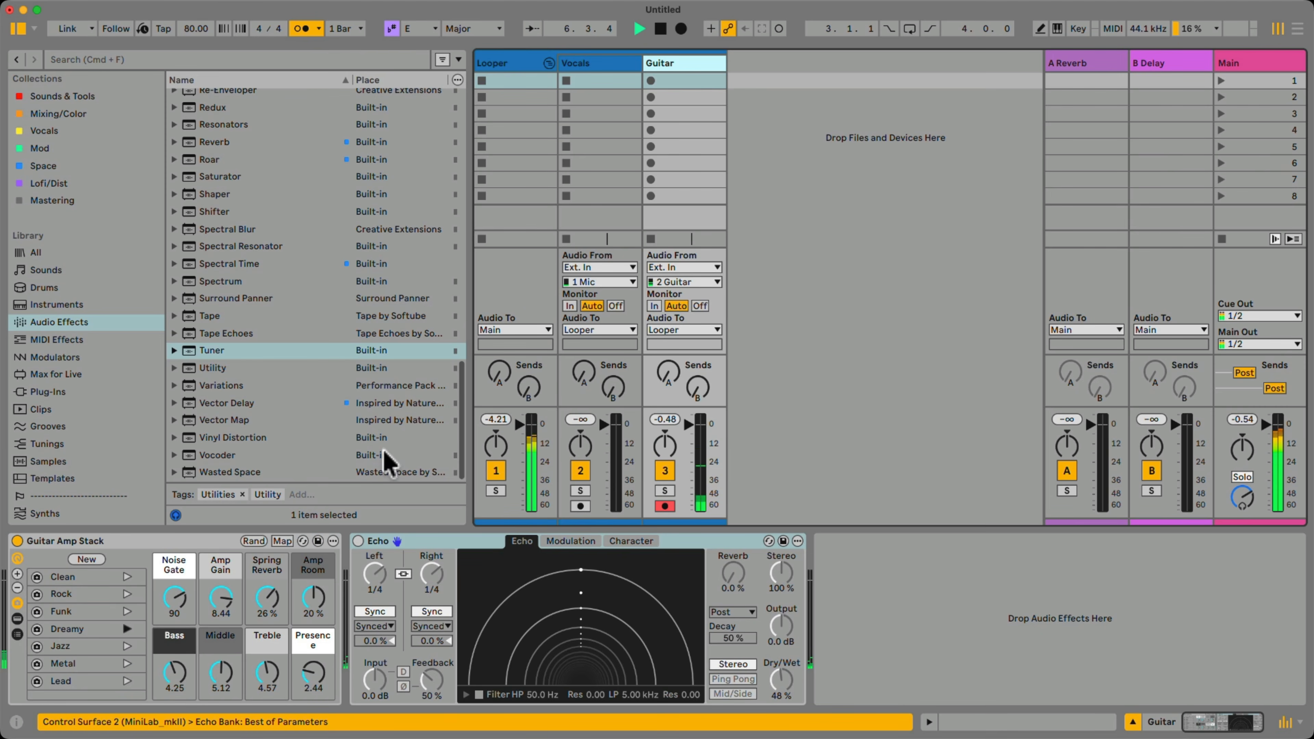
left_click(127, 593)
left_click(507, 65)
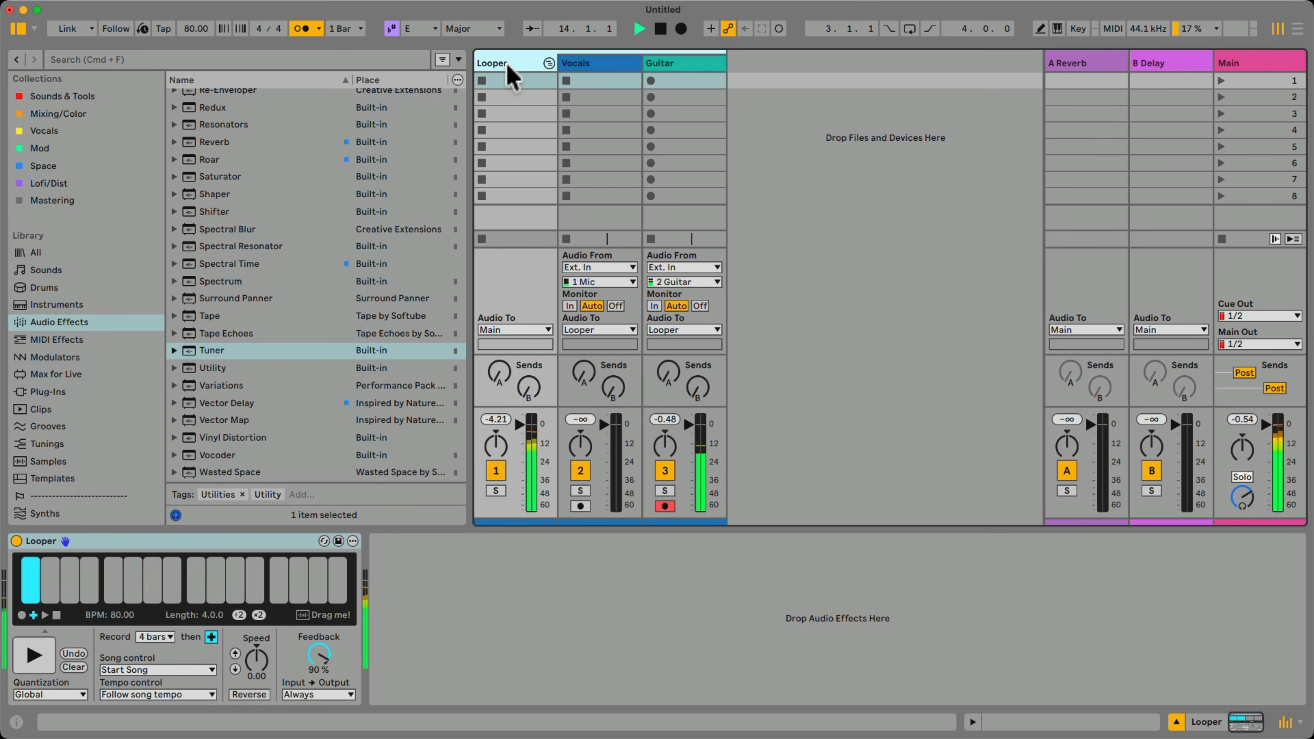
Arm the Vocals track for the next layer and turn off the metronome.
left_click(580, 506)
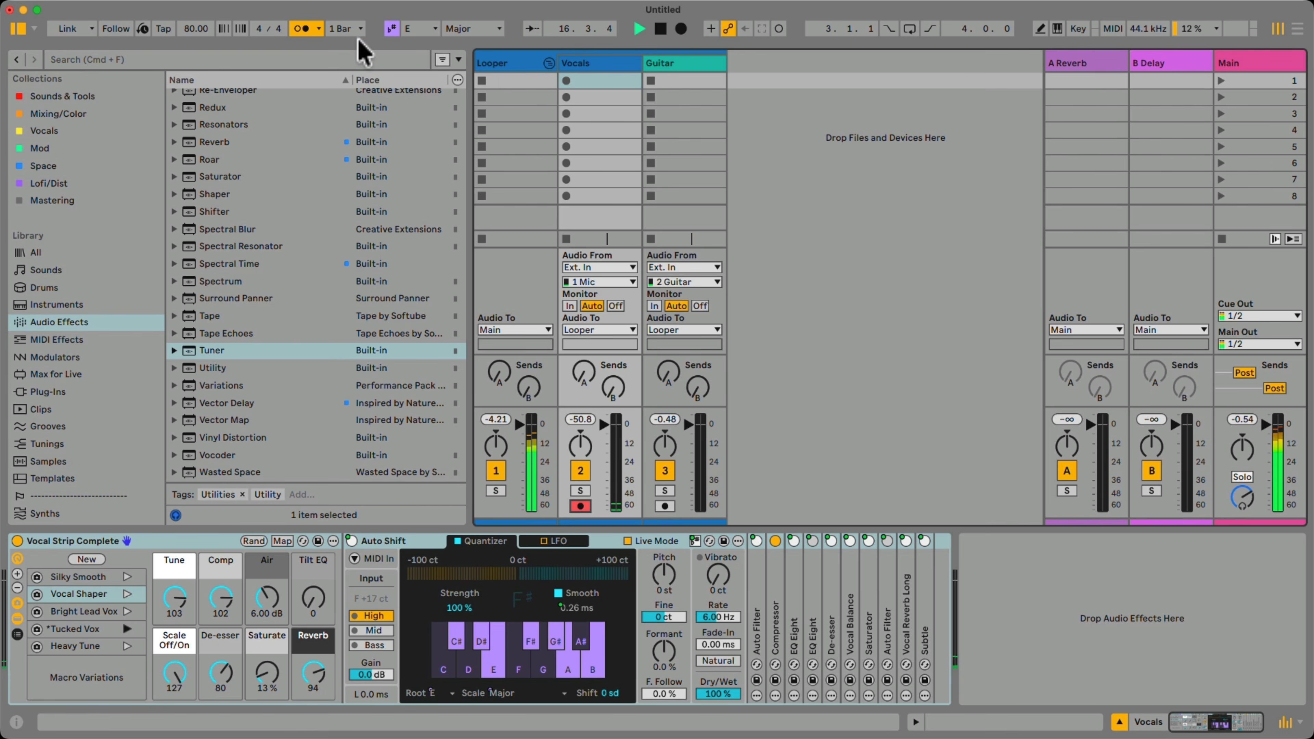
left_click(296, 31)
Show the Looper device and switch it from overdubbing to playback.
left_click(492, 62)
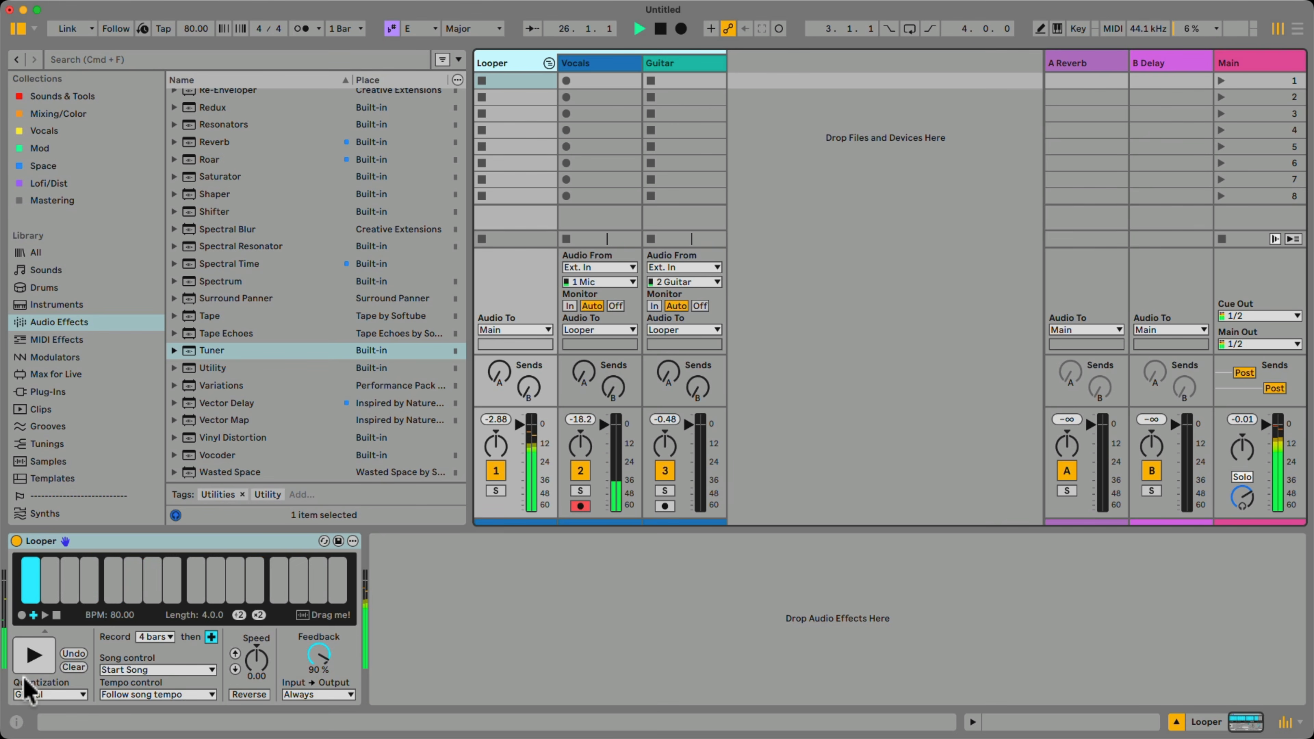
left_click(32, 665)
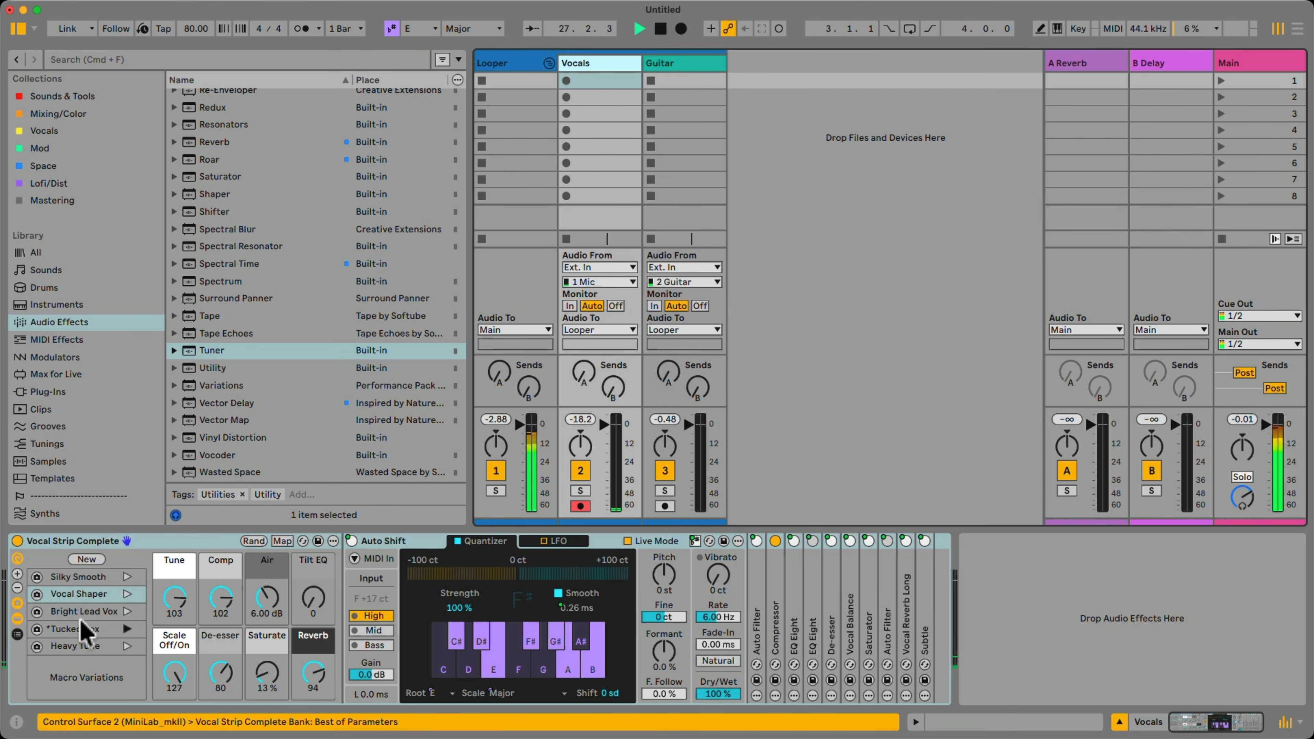
Recall the vocal rack's Bright Lead Vox variation and set Tune to 112, Air to 12.2 dB, Saturate to 73 % and Reverb to 62.
left_click(128, 612)
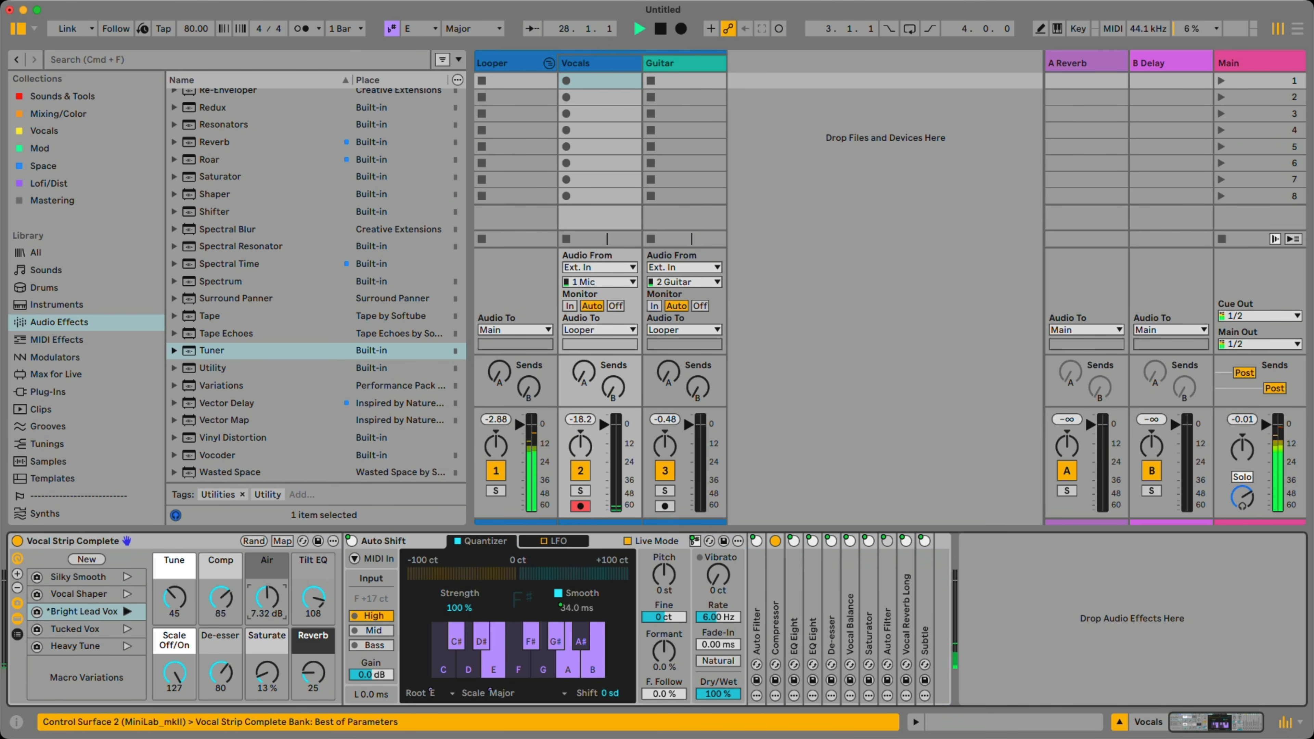
left_click_drag(184, 611, 184, 575)
left_click_drag(327, 673, 327, 665)
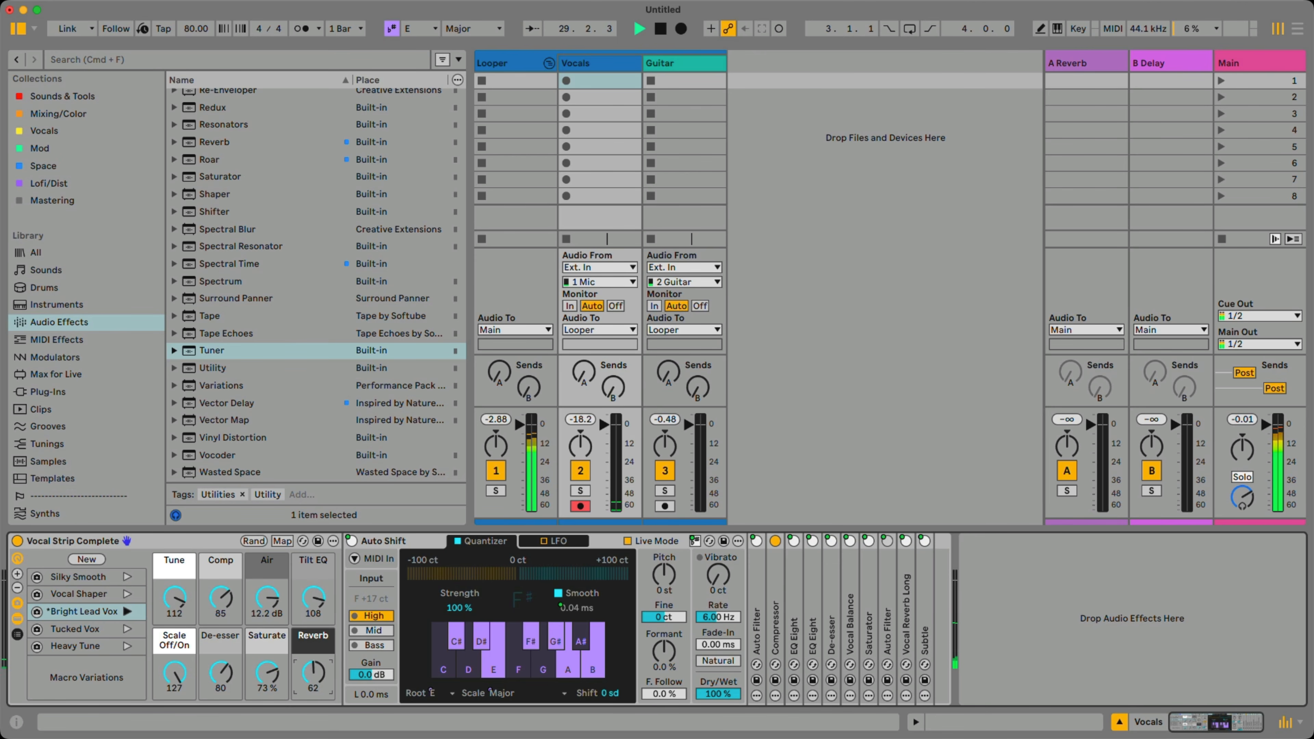
Export the Looper recording as an audio clip on a new track beside Guitar and open the clip.
left_click(500, 63)
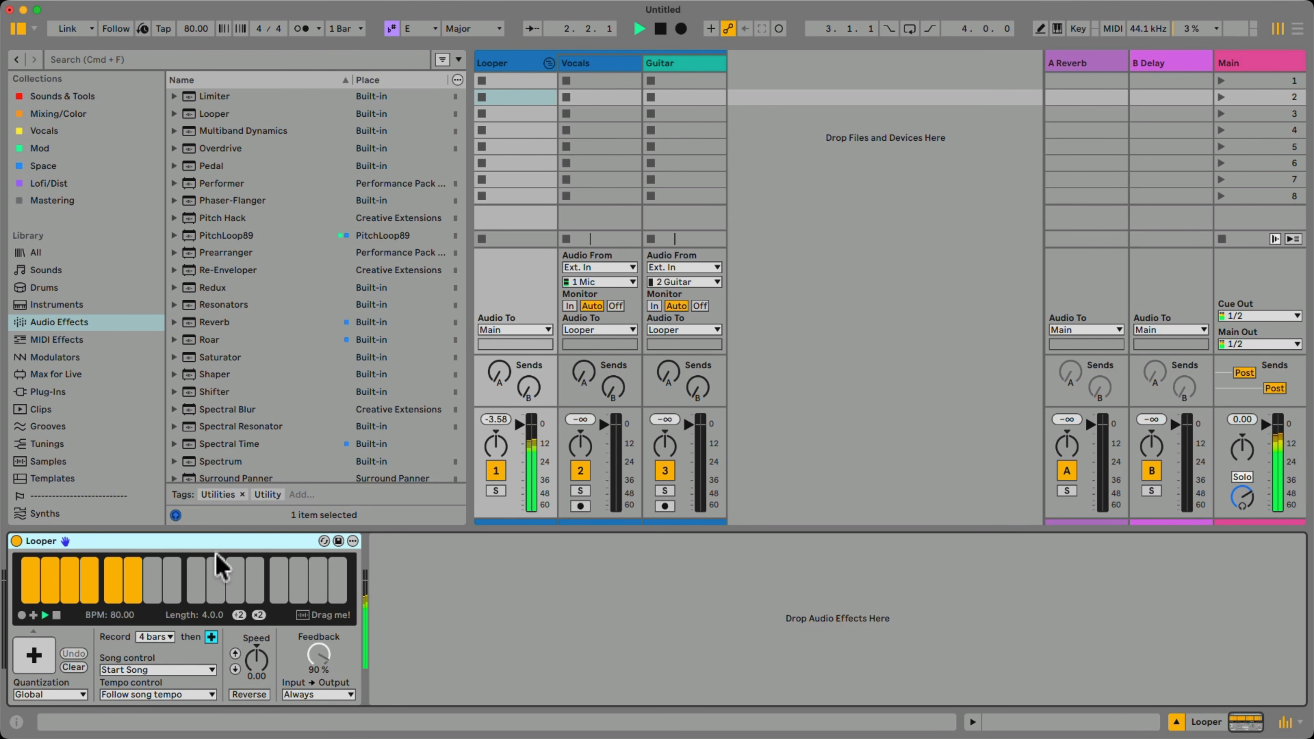
left_click_drag(130, 580, 767, 83)
left_click(776, 86)
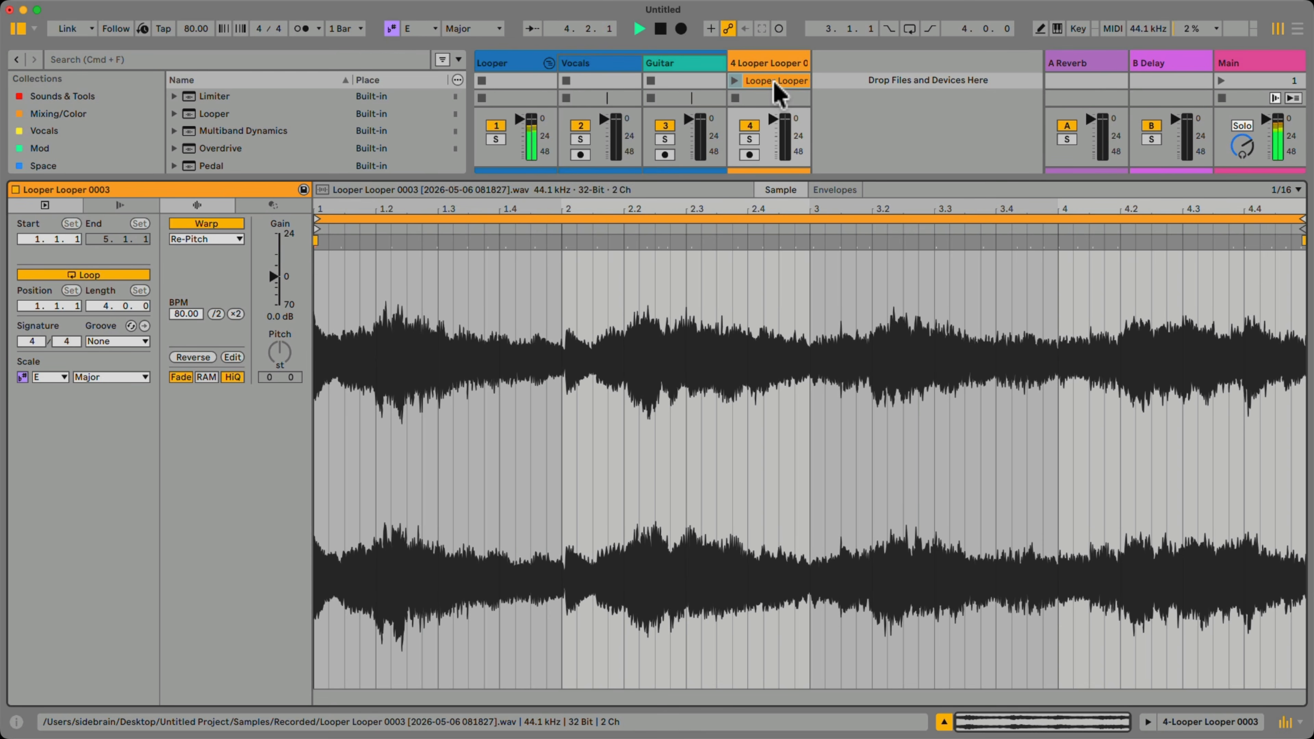